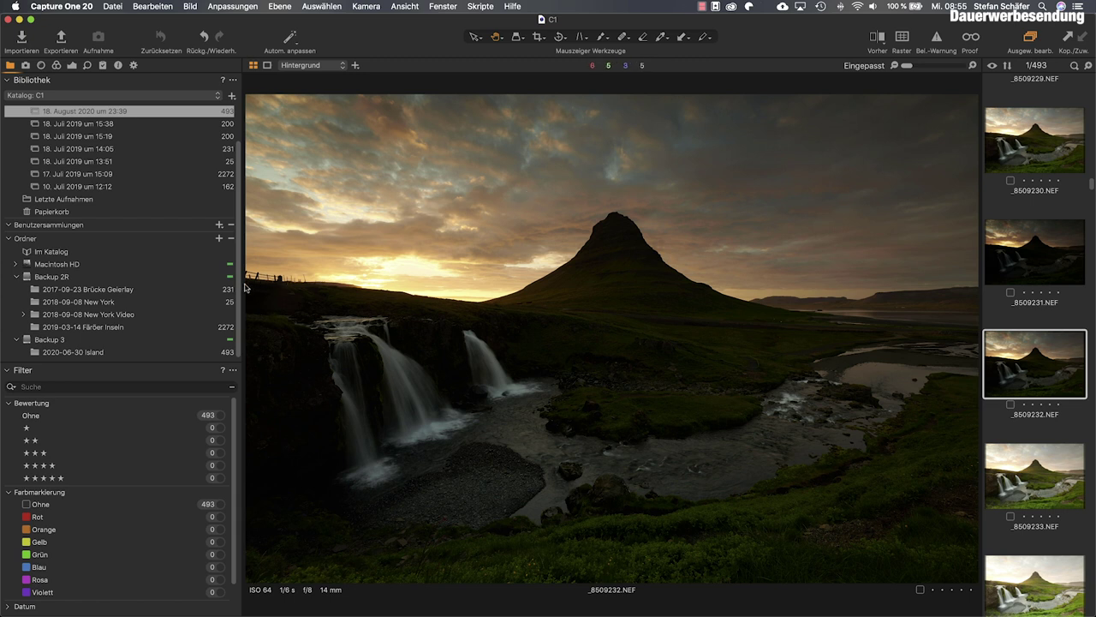
Narrow the tool area slightly, float the Filter tool over the image and dock it back below the library
{"action": "mouse_move", "coordinate": [245, 284]}
{"action": "left_mouse_down"}
{"action": "mouse_move", "coordinate": [196, 286]}
{"action": "mouse_move", "coordinate": [227, 287]}
{"action": "left_mouse_up"}
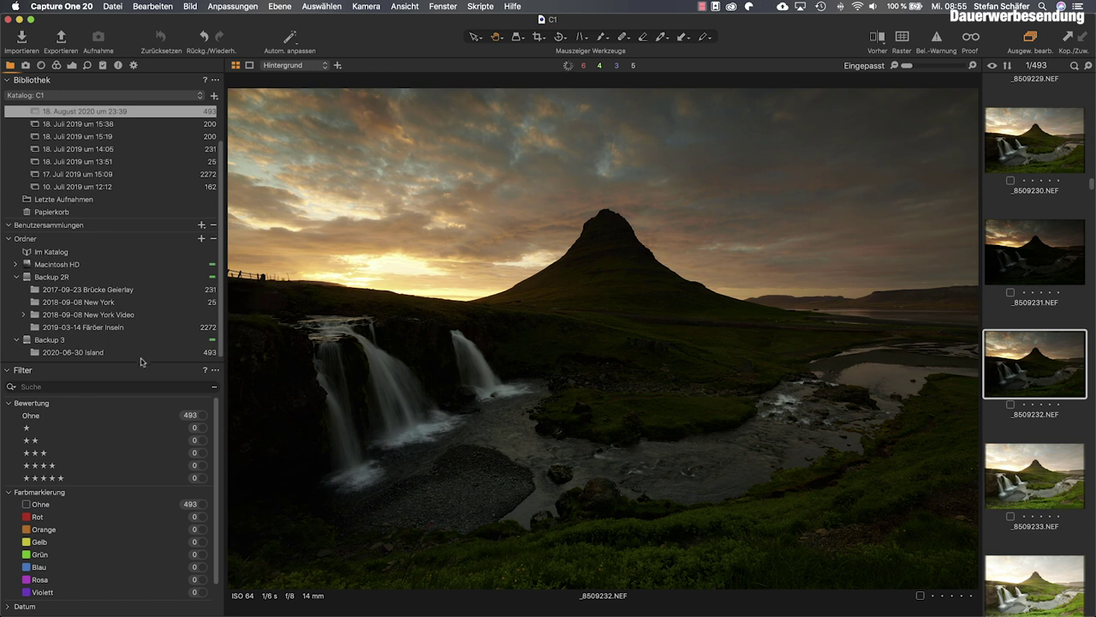
{"action": "left_click_drag", "start_coordinate": [144, 371], "coordinate": [758, 301]}
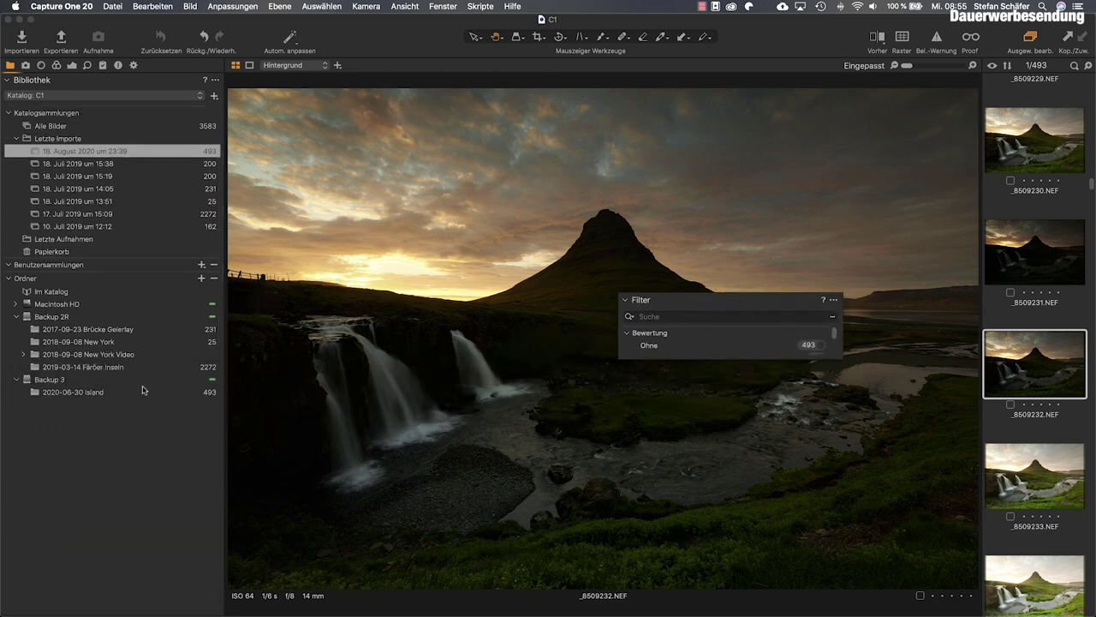
{"action": "left_click_drag", "start_coordinate": [704, 307], "coordinate": [127, 468]}
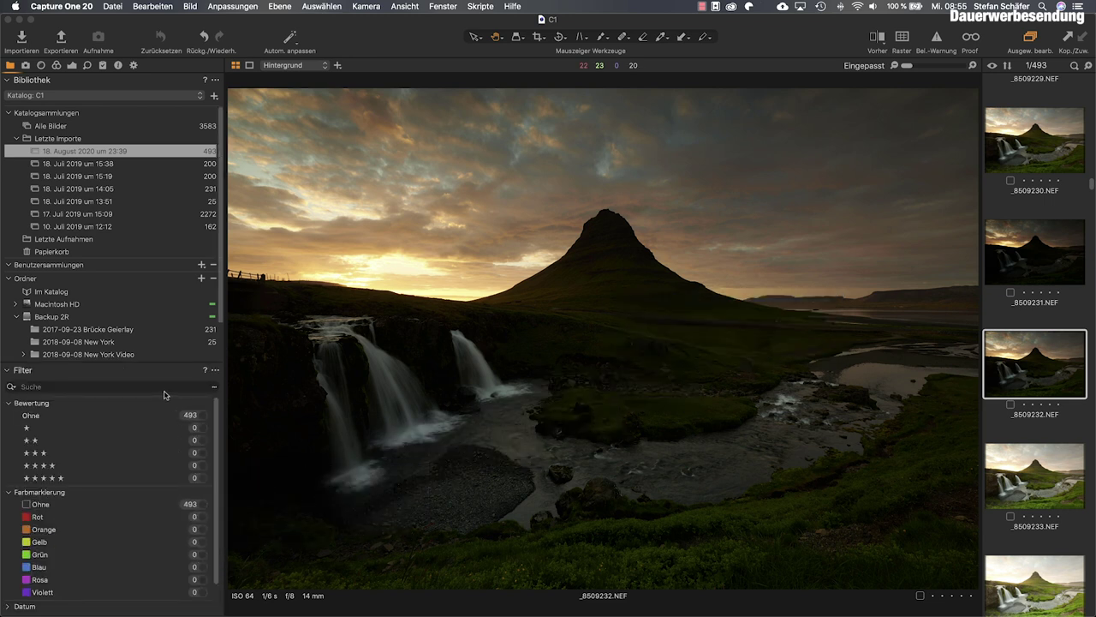
{"action": "scroll", "coordinate": [195, 221], "scroll_direction": "down", "scroll_amount": 1}
{"action": "scroll", "coordinate": [993, 188], "scroll_direction": "up", "scroll_amount": 1}
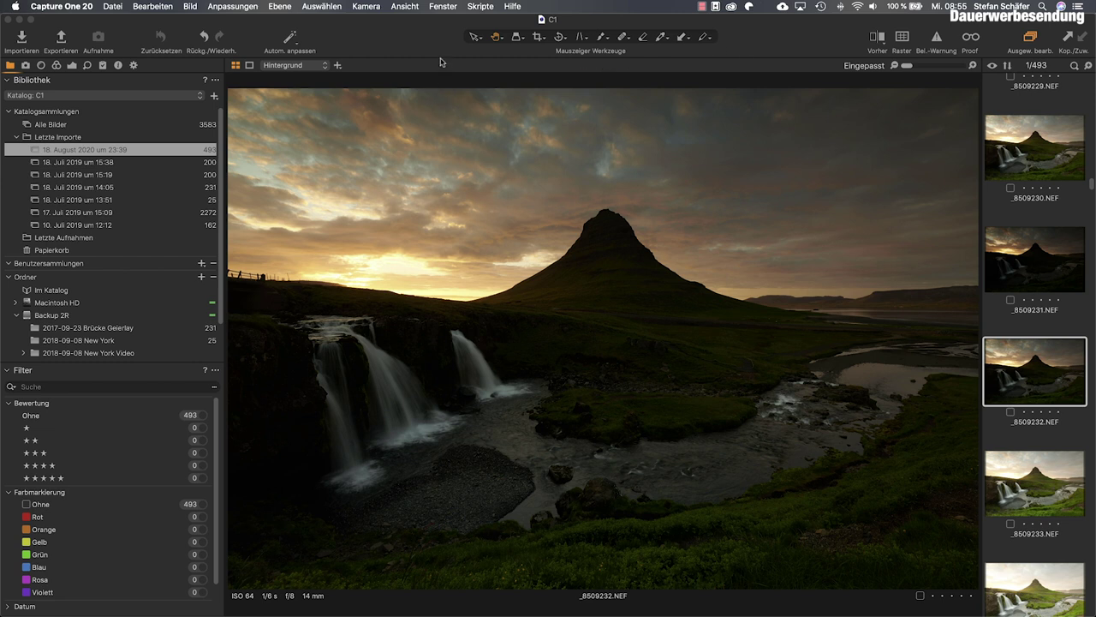
Switch the workspace to the Migration layout and bring image _8509232.NEF into fuller view in the filmstrip
{"action": "left_click", "coordinate": [439, 7]}
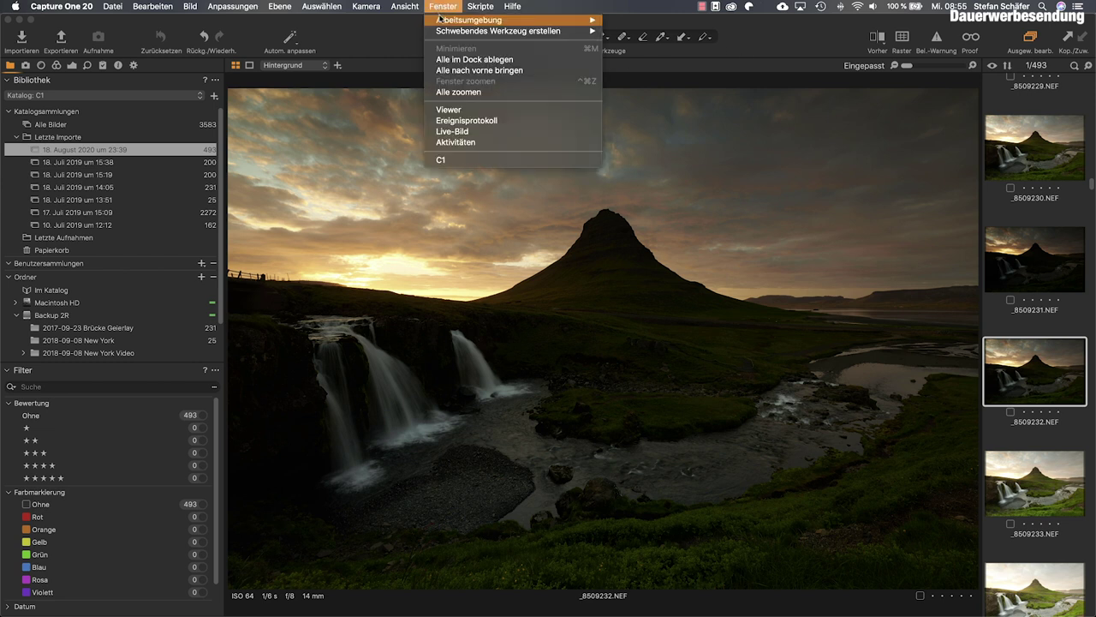
{"action": "mouse_move", "coordinate": [440, 18]}
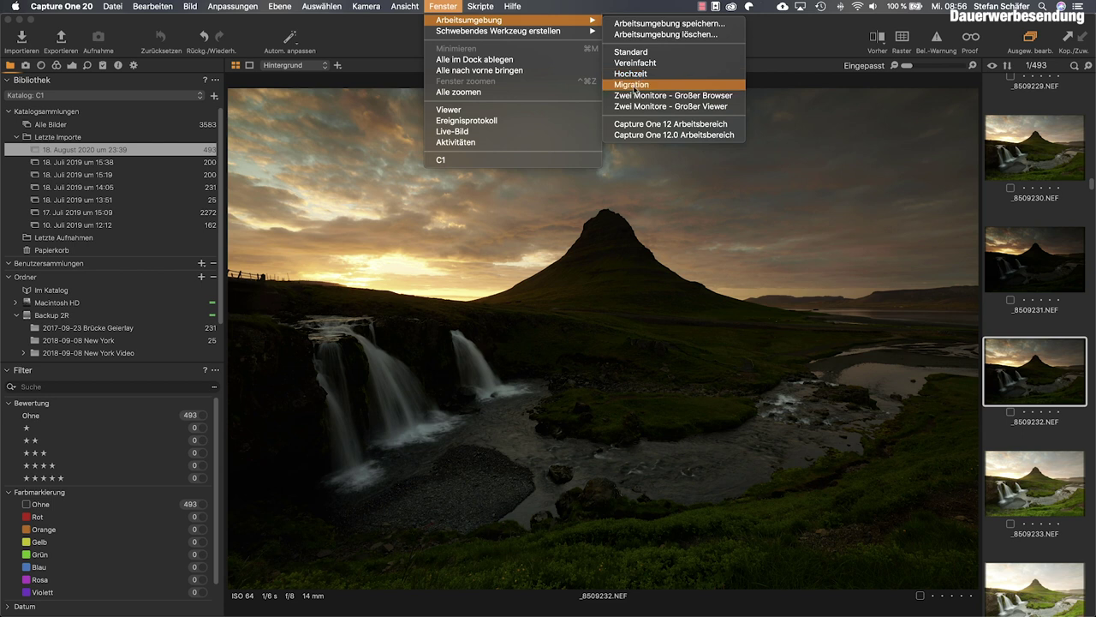
{"action": "left_click", "coordinate": [632, 87]}
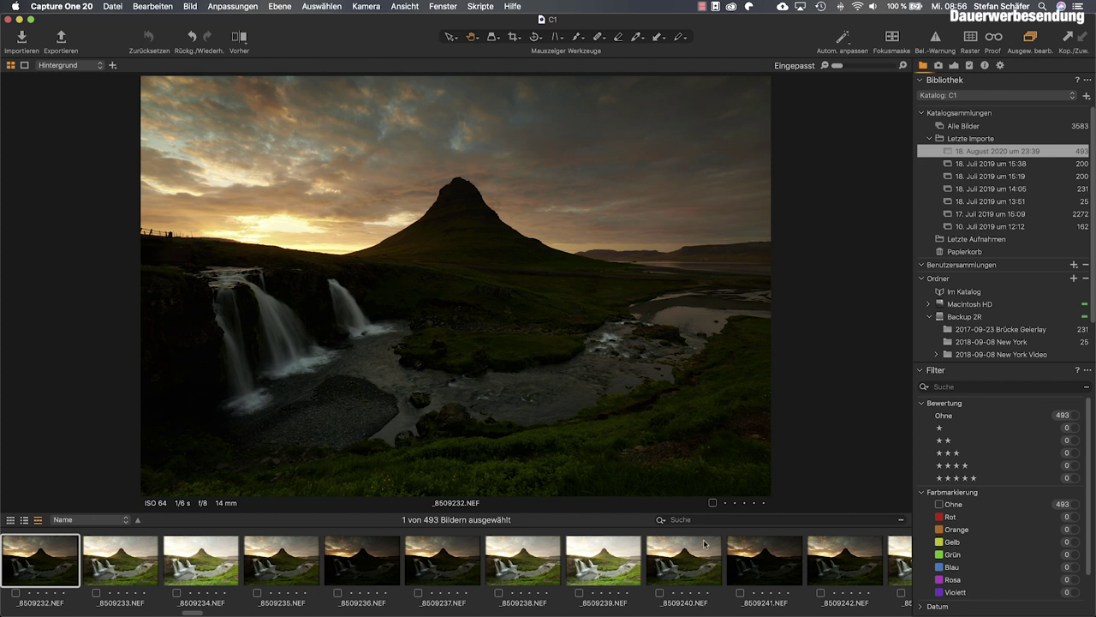
{"action": "scroll", "coordinate": [363, 559], "scroll_direction": "left", "scroll_amount": 3}
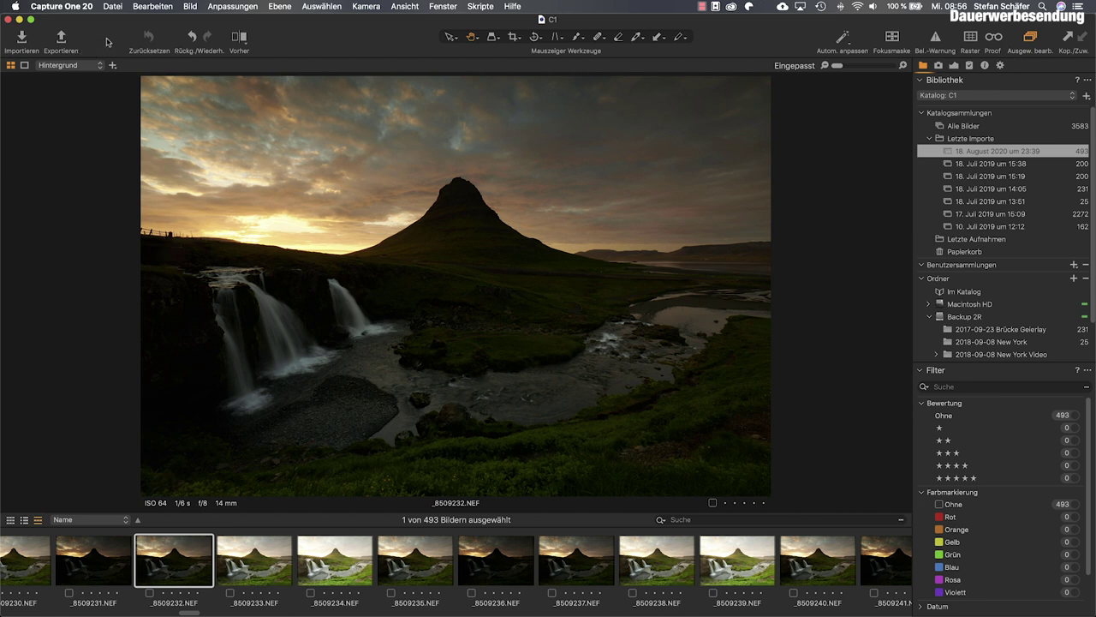
Show the toolbar with symbols only, and restore its display to symbols and text
{"action": "right_click", "coordinate": [107, 42]}
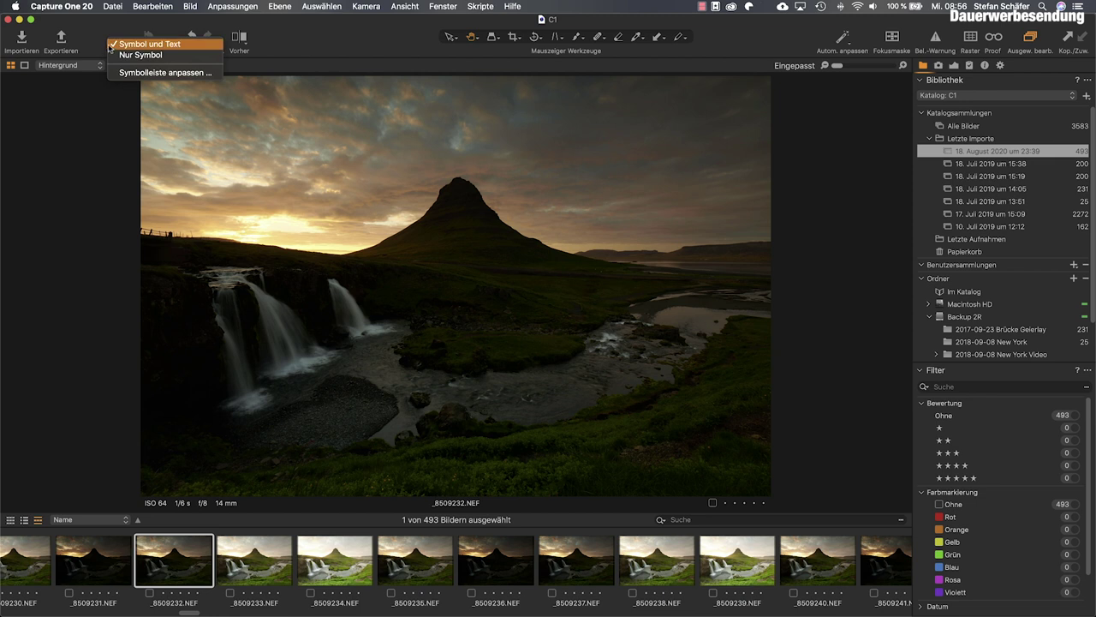
{"action": "left_click", "coordinate": [112, 55]}
{"action": "right_click", "coordinate": [83, 37]}
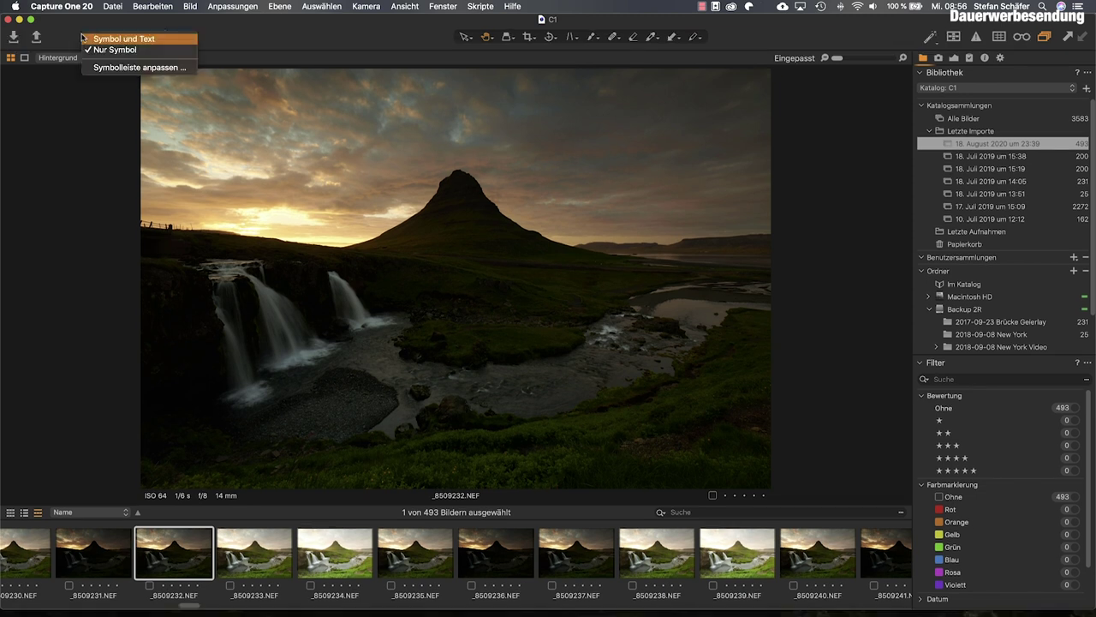
{"action": "left_click", "coordinate": [85, 38]}
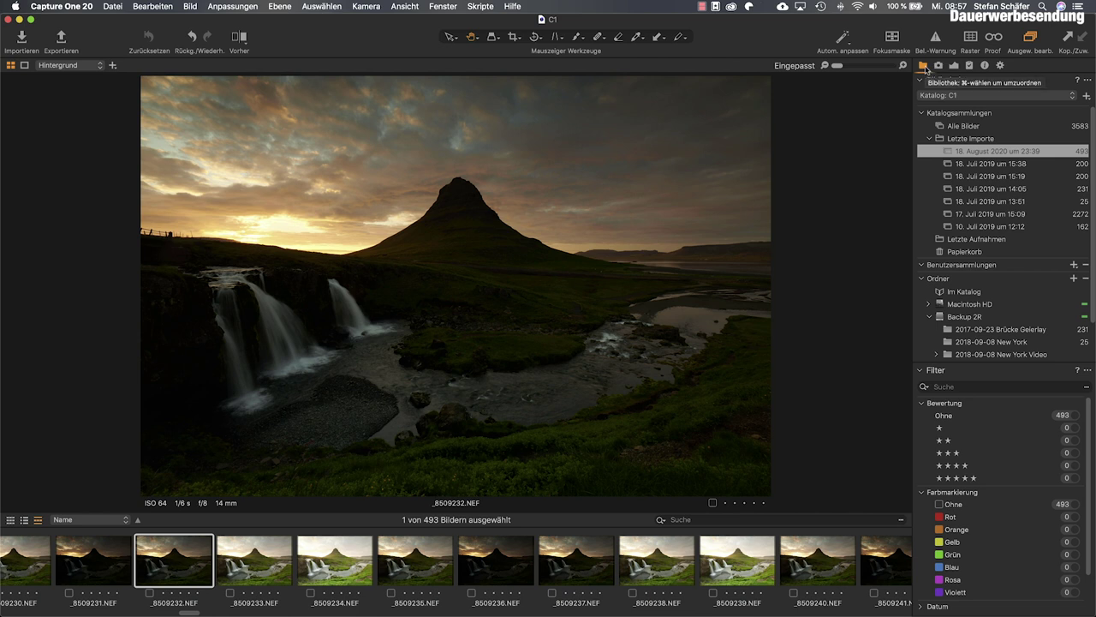
Open the folder 2019-03-14 Färöer Inseln in the library and display the image DSC_0114.NEF
{"action": "scroll", "coordinate": [954, 185], "scroll_direction": "down", "scroll_amount": 1}
{"action": "scroll", "coordinate": [954, 185], "scroll_direction": "down", "scroll_amount": 3}
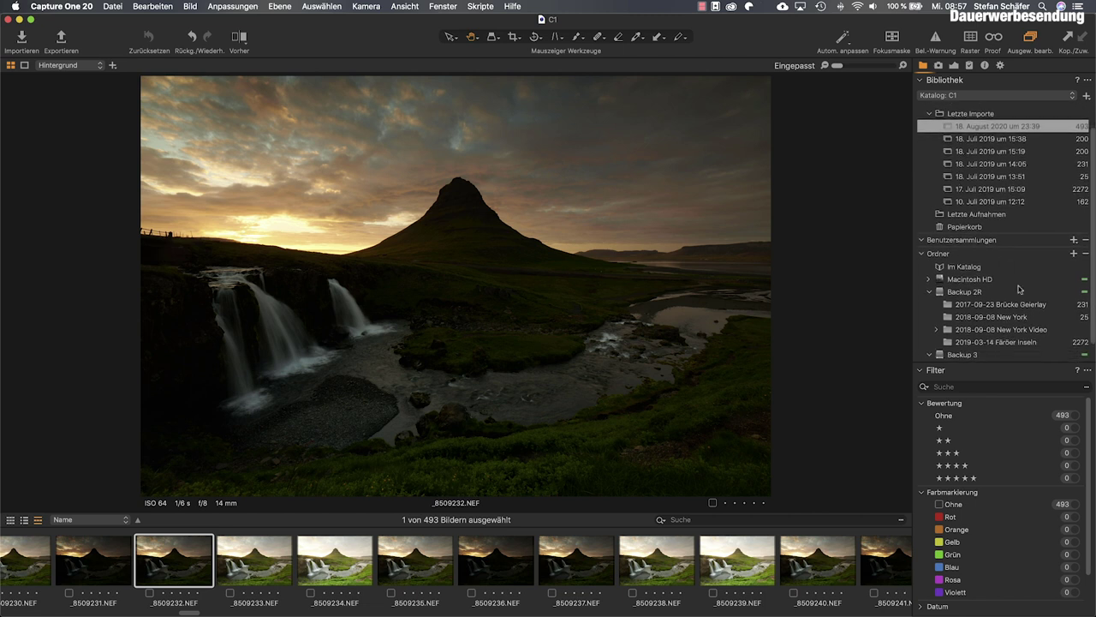
{"action": "left_click", "coordinate": [1007, 342]}
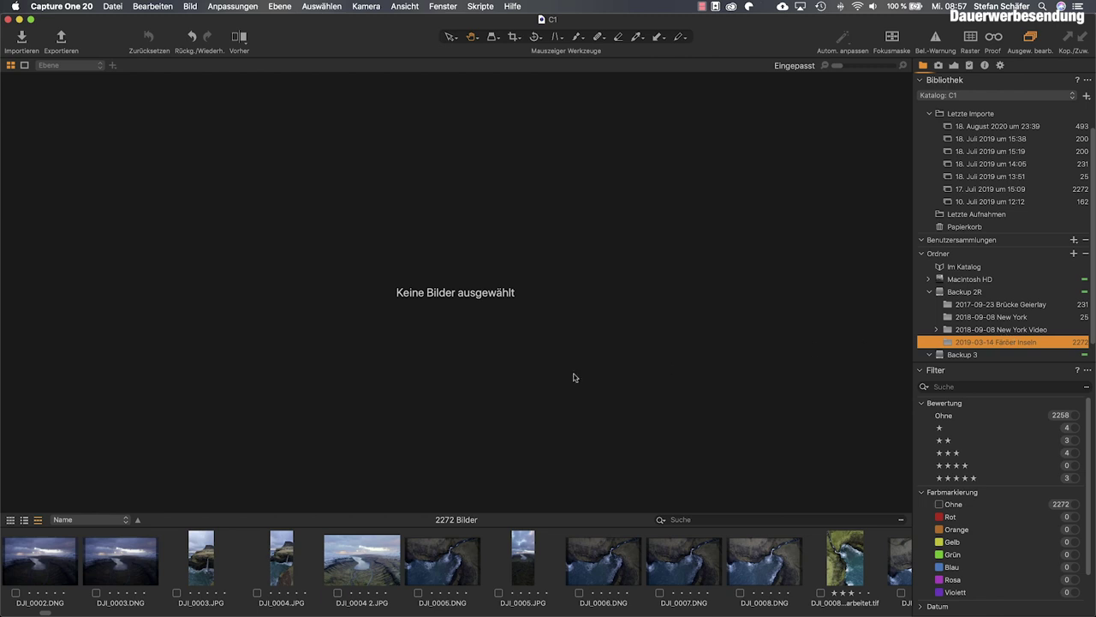
{"action": "scroll", "coordinate": [715, 561], "scroll_direction": "right", "scroll_amount": 10}
{"action": "scroll", "coordinate": [715, 561], "scroll_direction": "right", "scroll_amount": 2}
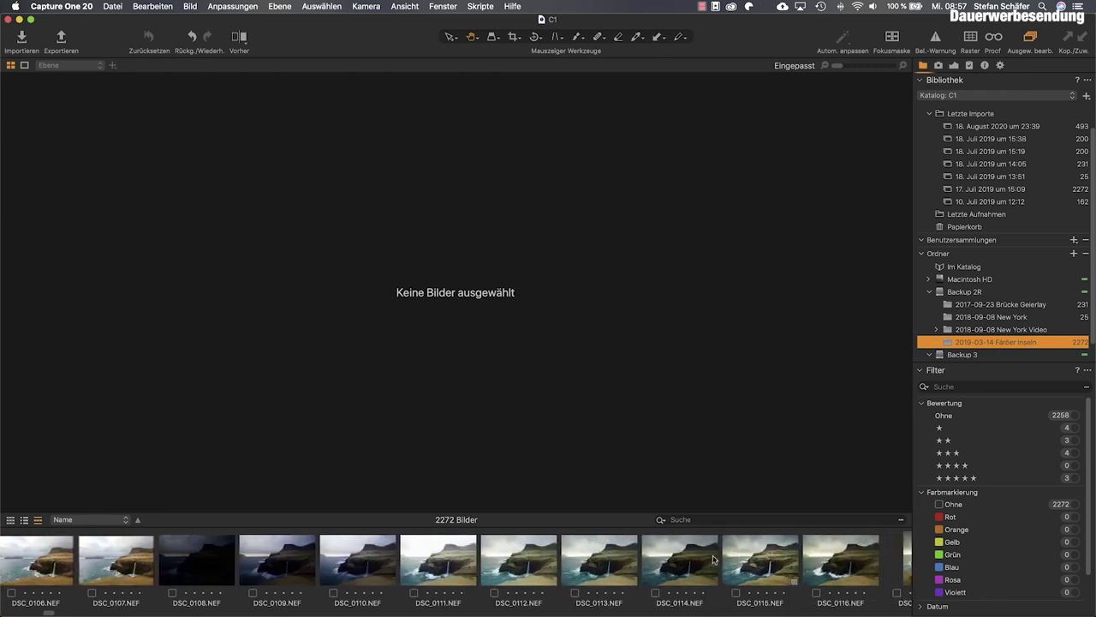
{"action": "left_click", "coordinate": [686, 561]}
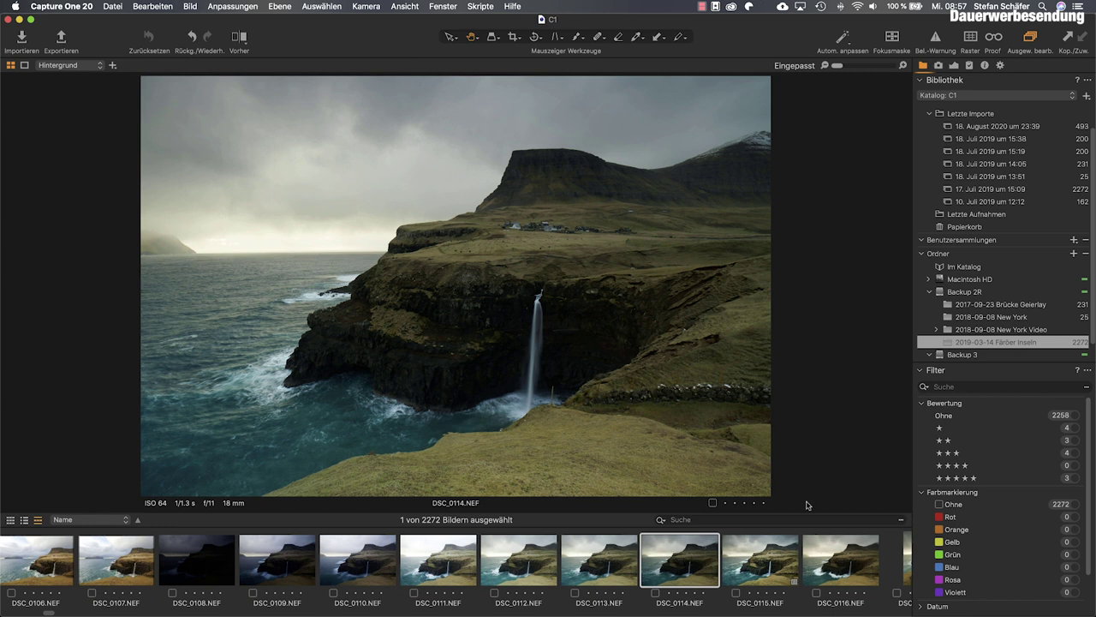
View the contents of the folders 2018-09-08 New York and 2020-06-30 Island in the library
{"action": "left_click", "coordinate": [1002, 318]}
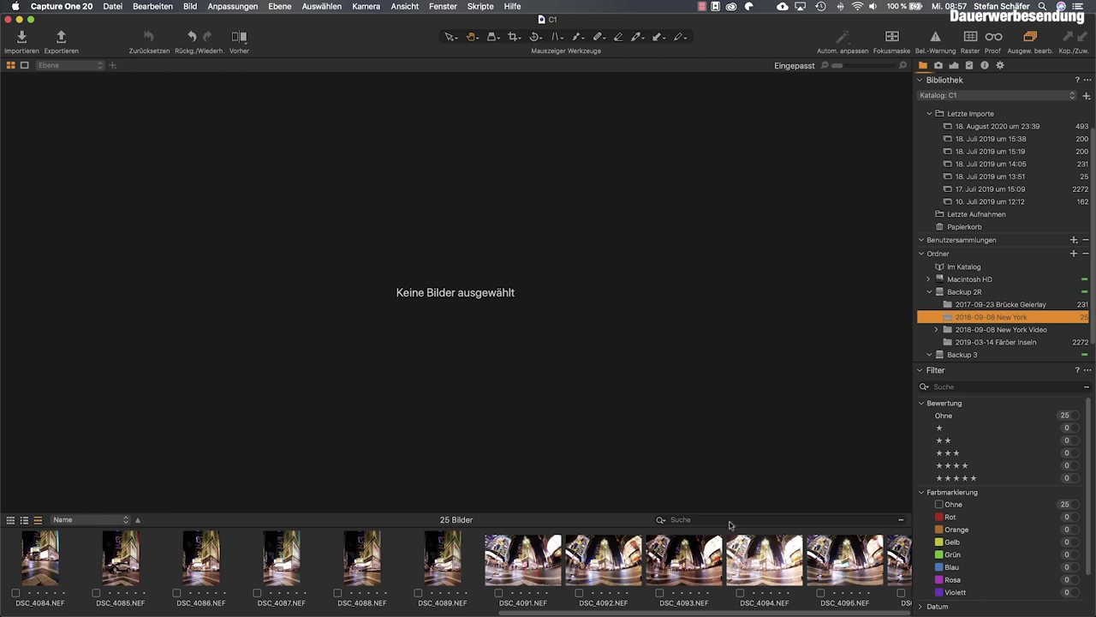
{"action": "scroll", "coordinate": [1010, 333], "scroll_direction": "down", "scroll_amount": 2}
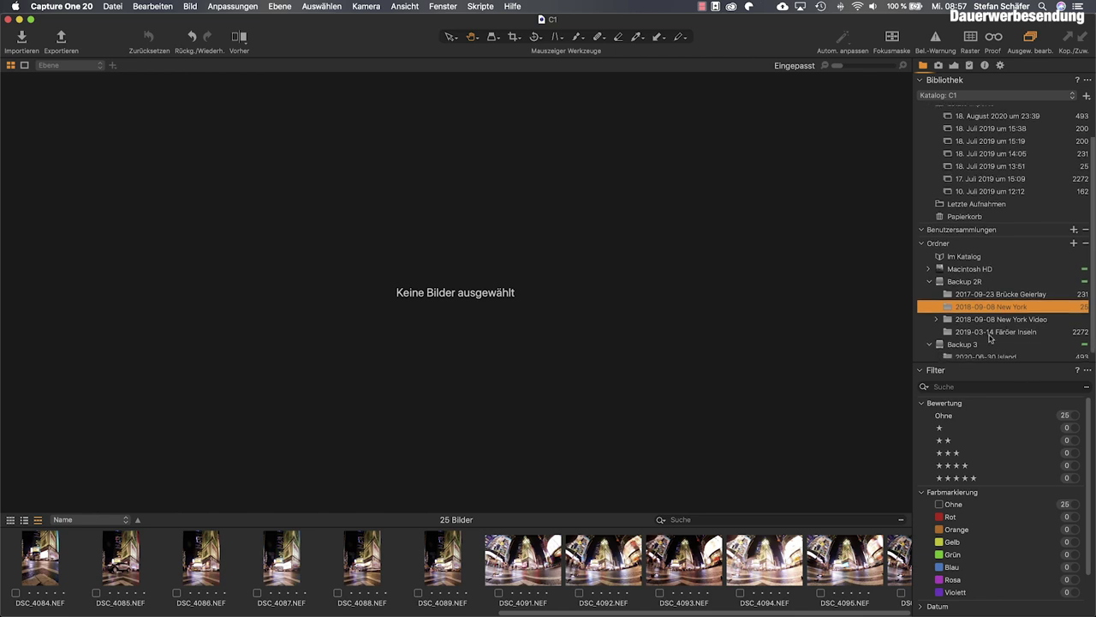
{"action": "left_click", "coordinate": [987, 352]}
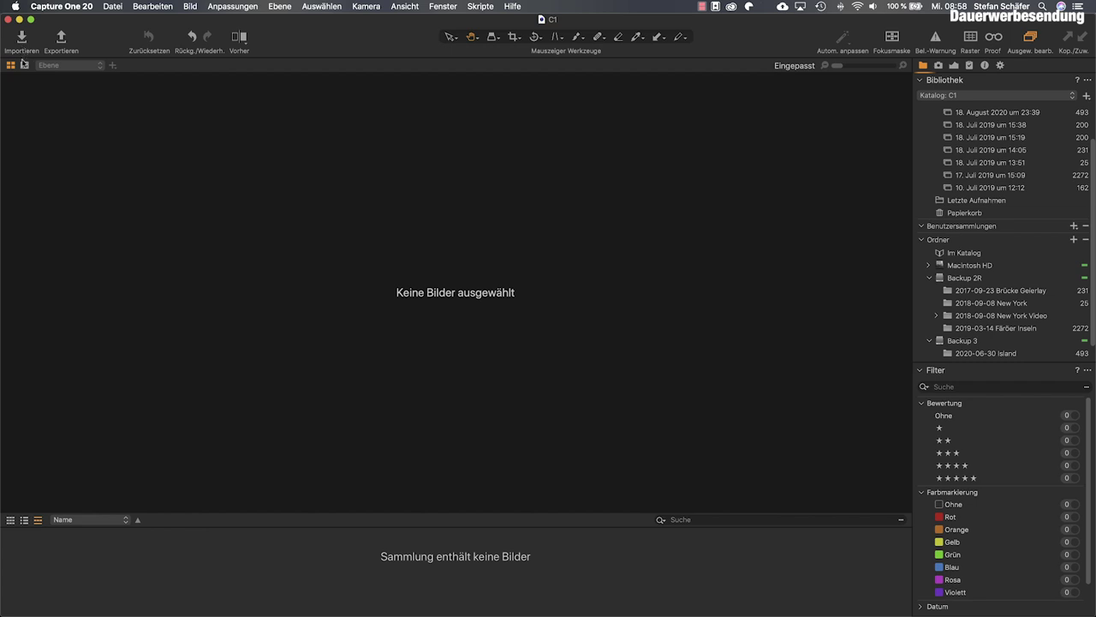
Start an image import and choose the folder 2020-07-09 Dolomiten on the Backup 3 drive as the source
{"action": "left_click", "coordinate": [22, 43]}
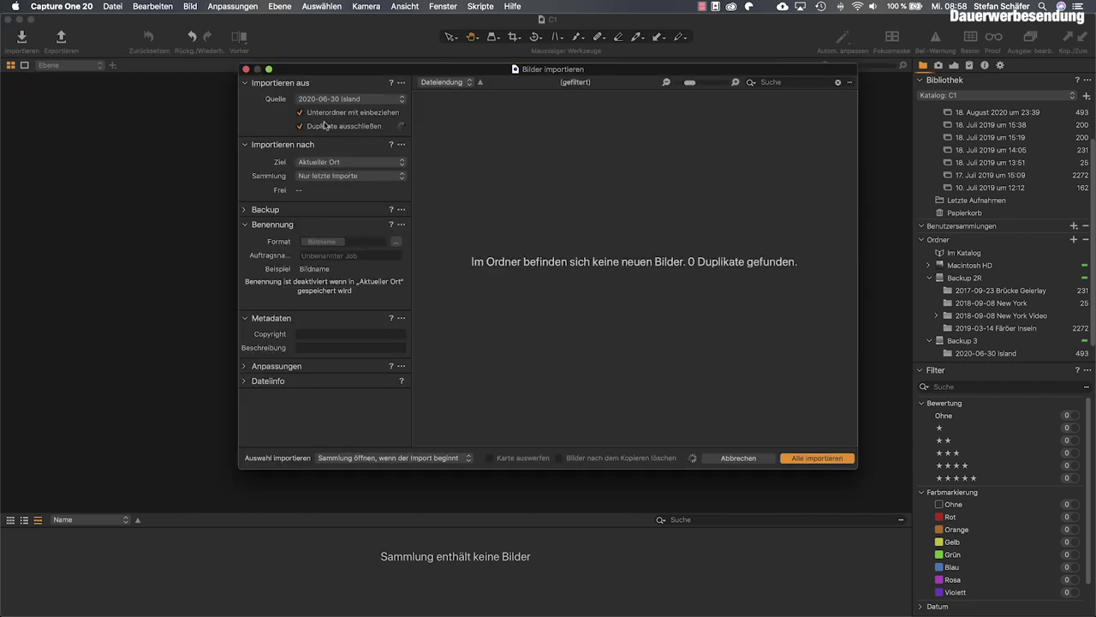
{"action": "left_click", "coordinate": [401, 100]}
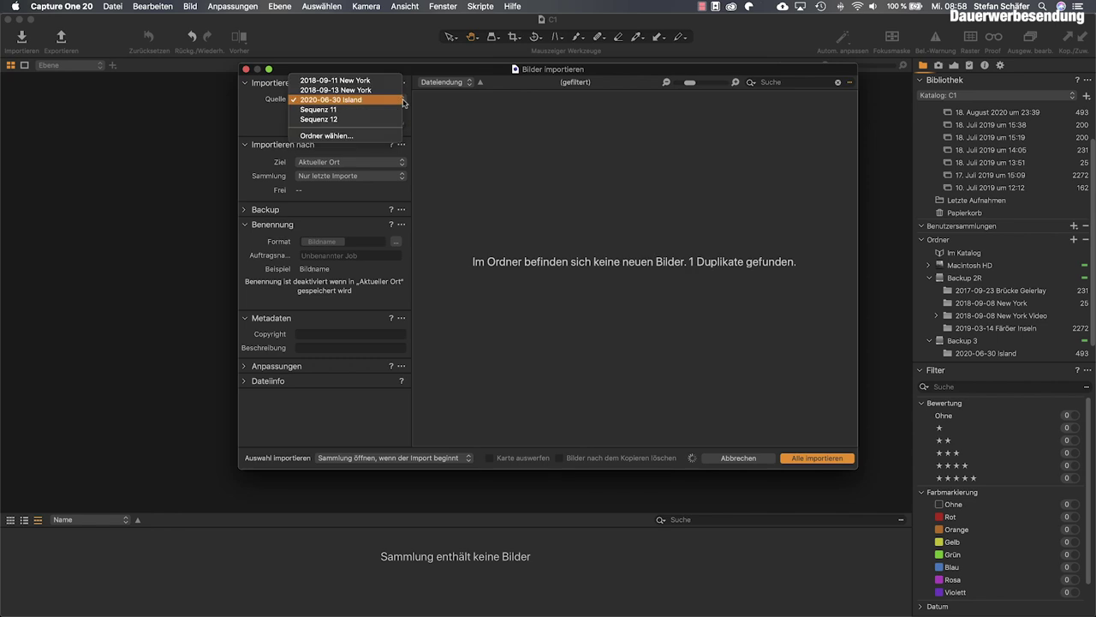
{"action": "left_click", "coordinate": [368, 135]}
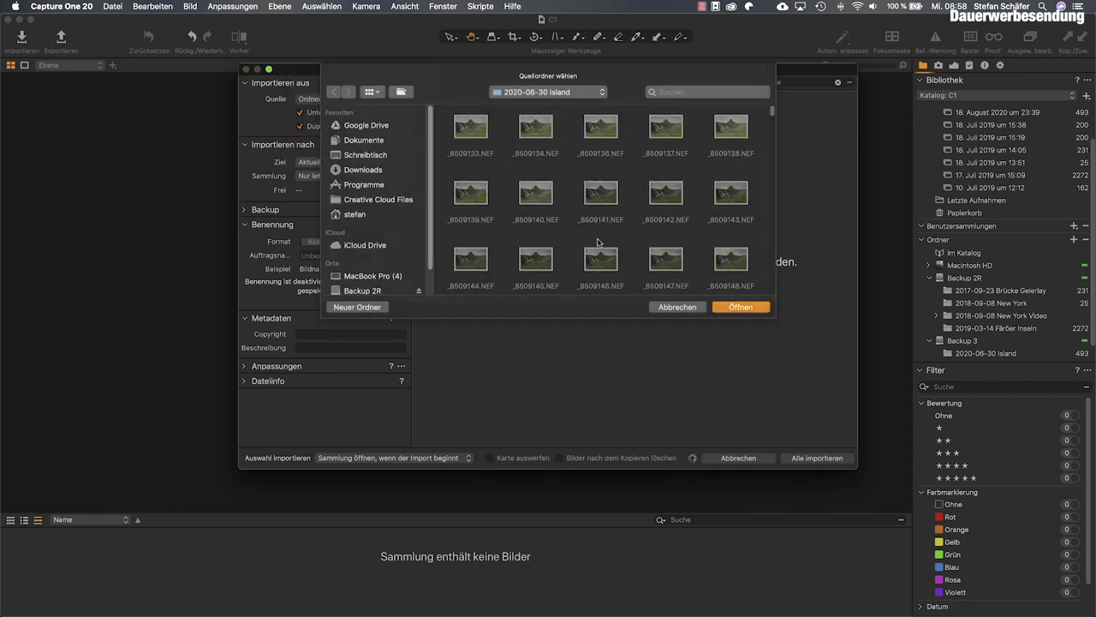
{"action": "left_click", "coordinate": [580, 92]}
{"action": "left_click", "coordinate": [572, 104]}
{"action": "scroll", "coordinate": [632, 192], "scroll_direction": "down", "scroll_amount": 10}
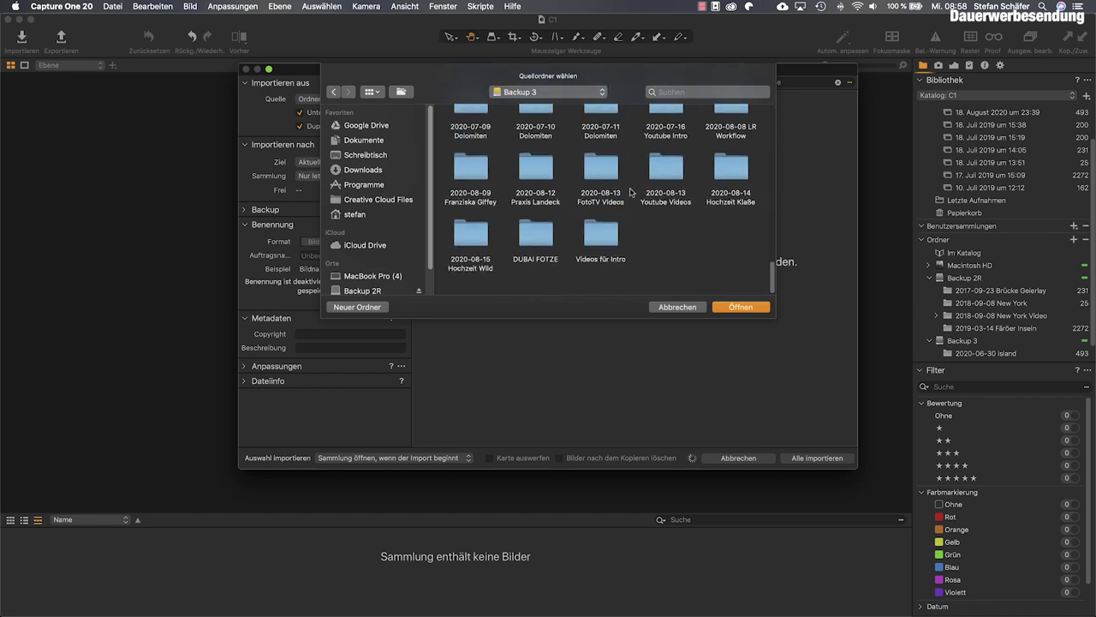
{"action": "scroll", "coordinate": [626, 191], "scroll_direction": "up", "scroll_amount": 3}
{"action": "left_click", "coordinate": [471, 213]}
{"action": "left_click", "coordinate": [759, 307]}
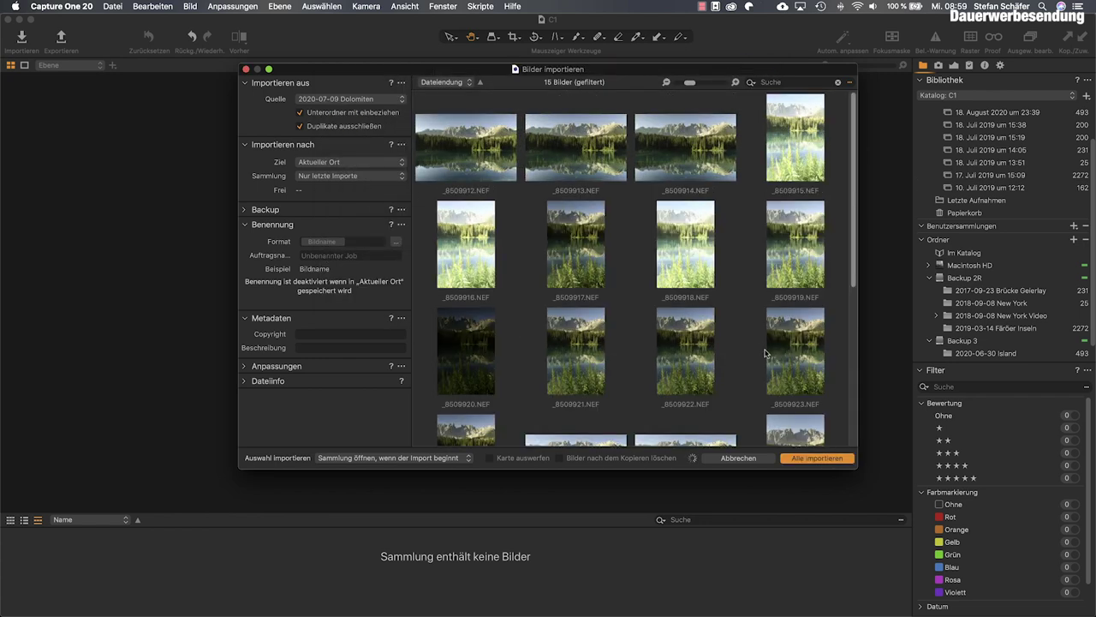
Review the thumbnails of the Dolomiten source folder and import all of its images into the catalog
{"action": "scroll", "coordinate": [692, 319], "scroll_direction": "down", "scroll_amount": 5}
{"action": "scroll", "coordinate": [692, 319], "scroll_direction": "down", "scroll_amount": 10}
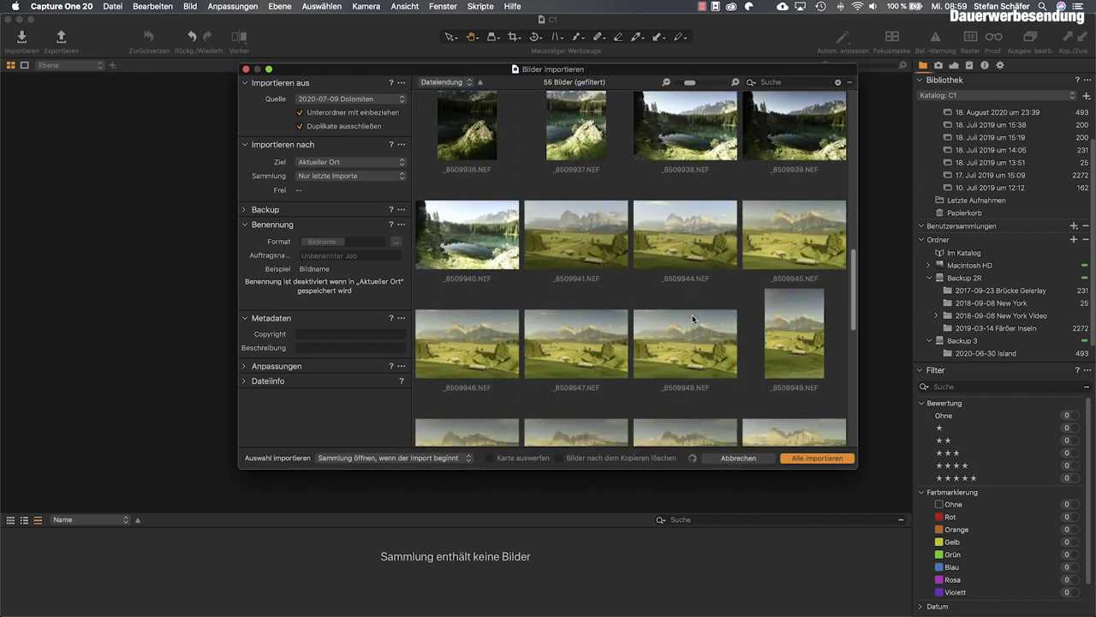
{"action": "scroll", "coordinate": [692, 318], "scroll_direction": "down", "scroll_amount": 10}
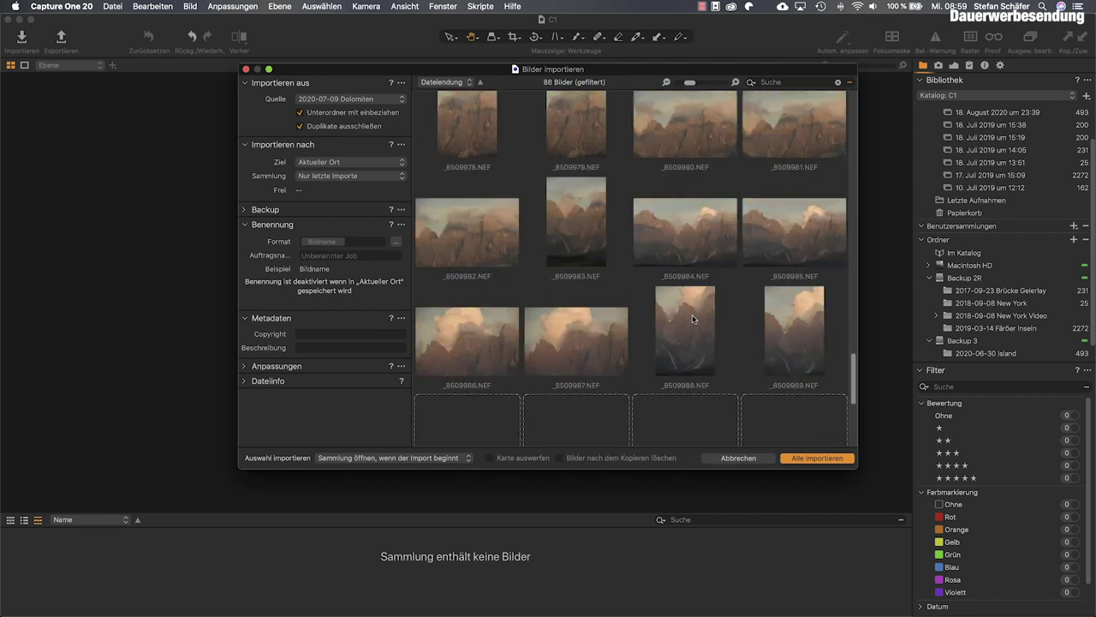
{"action": "scroll", "coordinate": [692, 318], "scroll_direction": "up", "scroll_amount": 10}
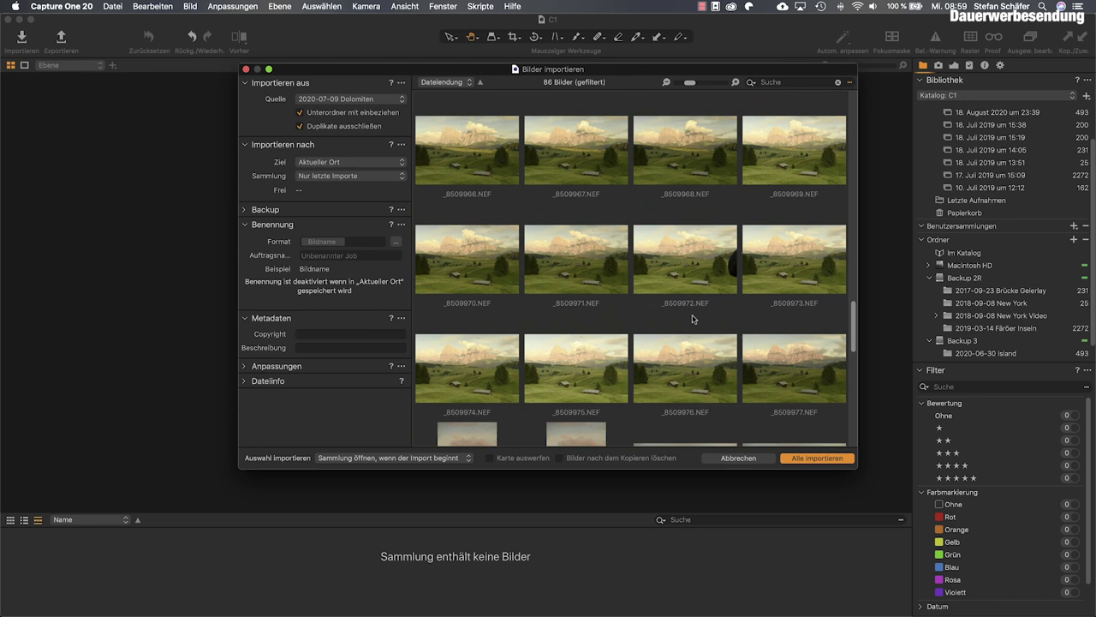
{"action": "left_click", "coordinate": [300, 125]}
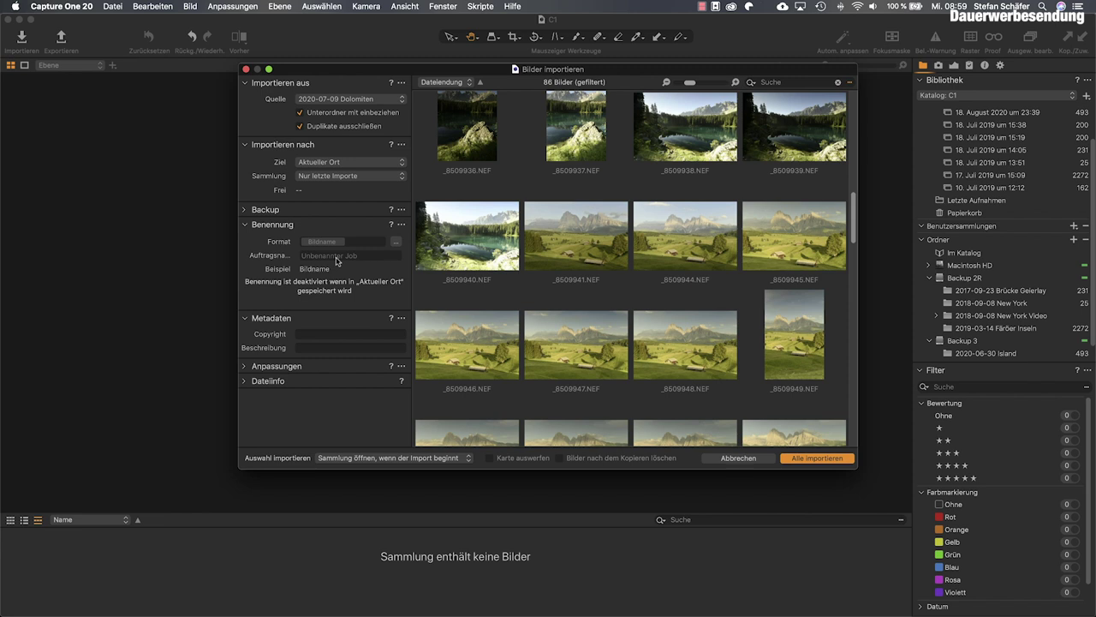
{"action": "left_click", "coordinate": [817, 458]}
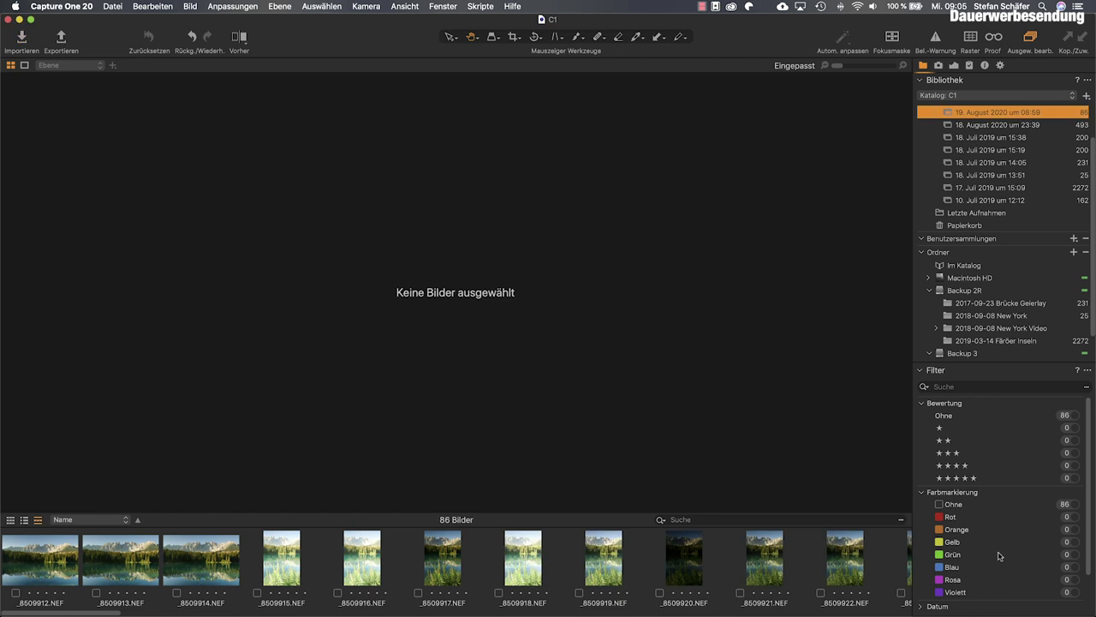
Look through the newly imported Dolomiten images in the filmstrip
{"action": "scroll", "coordinate": [786, 572], "scroll_direction": "right", "scroll_amount": 3}
{"action": "scroll", "coordinate": [786, 572], "scroll_direction": "right", "scroll_amount": 10}
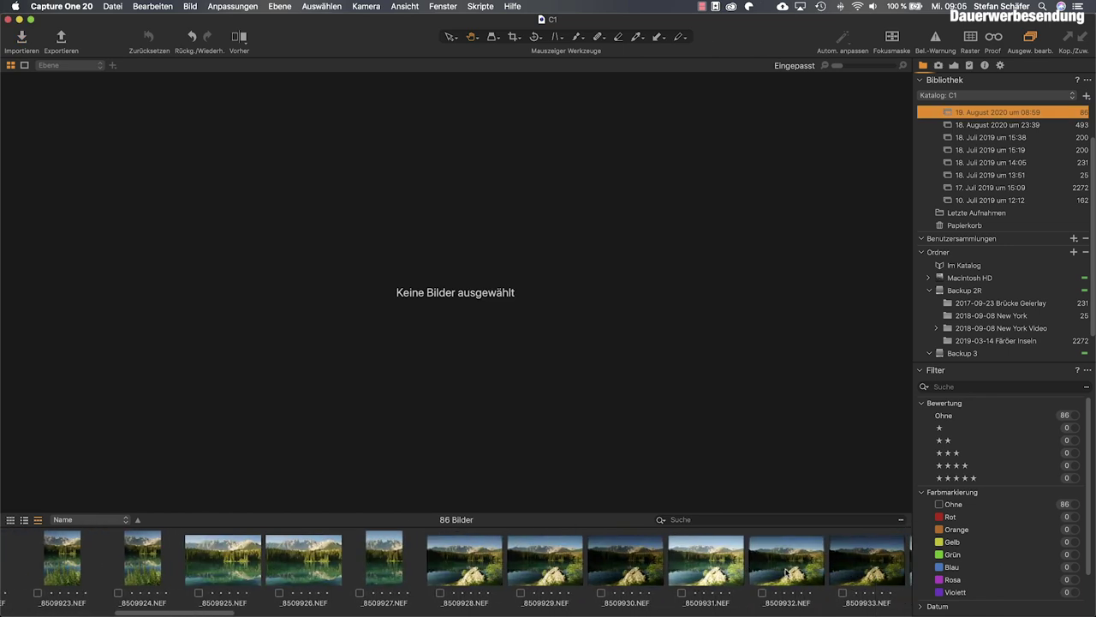
{"action": "scroll", "coordinate": [787, 572], "scroll_direction": "right", "scroll_amount": 10}
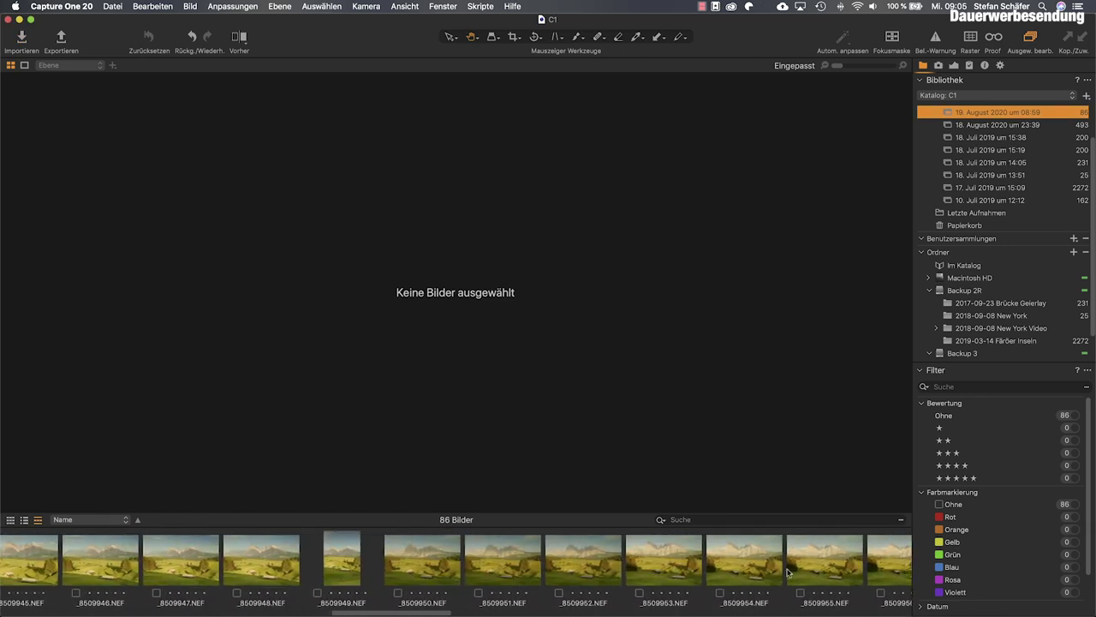
{"action": "scroll", "coordinate": [786, 572], "scroll_direction": "right", "scroll_amount": 1}
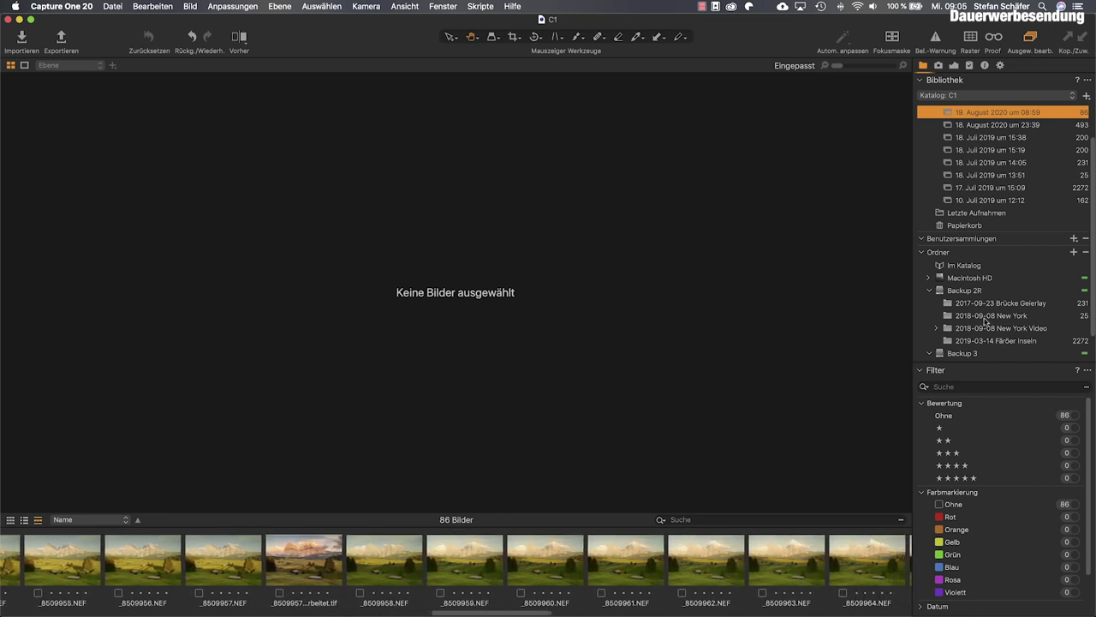
Open the folder 2020-06-30 Island under Backup 3 and look through its waterfall images in the filmstrip
{"action": "scroll", "coordinate": [984, 322], "scroll_direction": "down", "scroll_amount": 2}
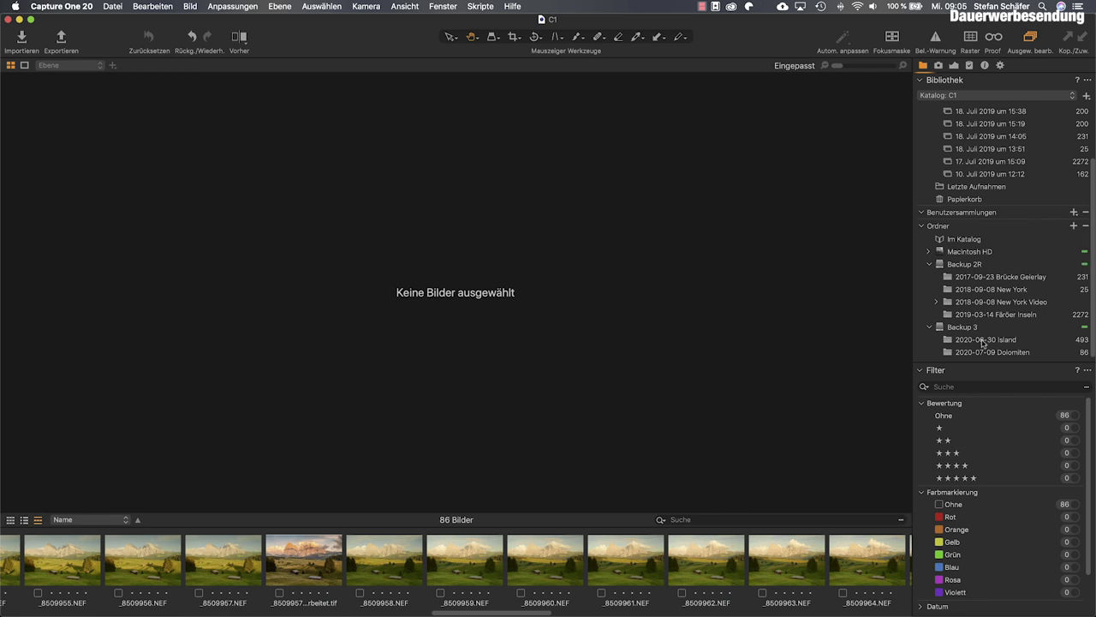
{"action": "left_click", "coordinate": [1032, 340]}
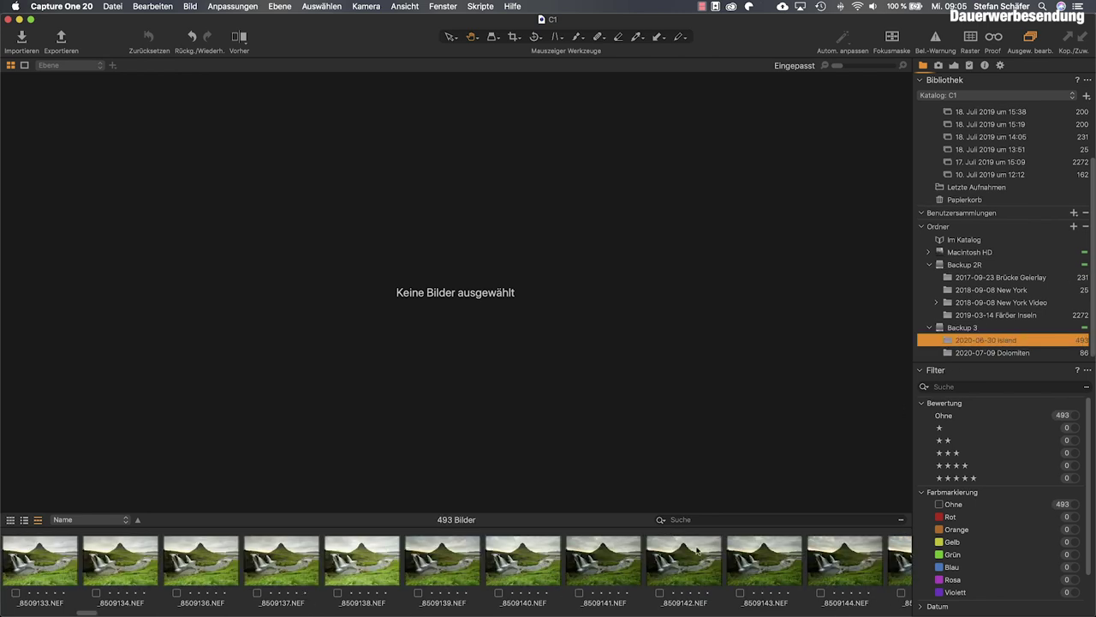
{"action": "scroll", "coordinate": [664, 551], "scroll_direction": "right", "scroll_amount": 20}
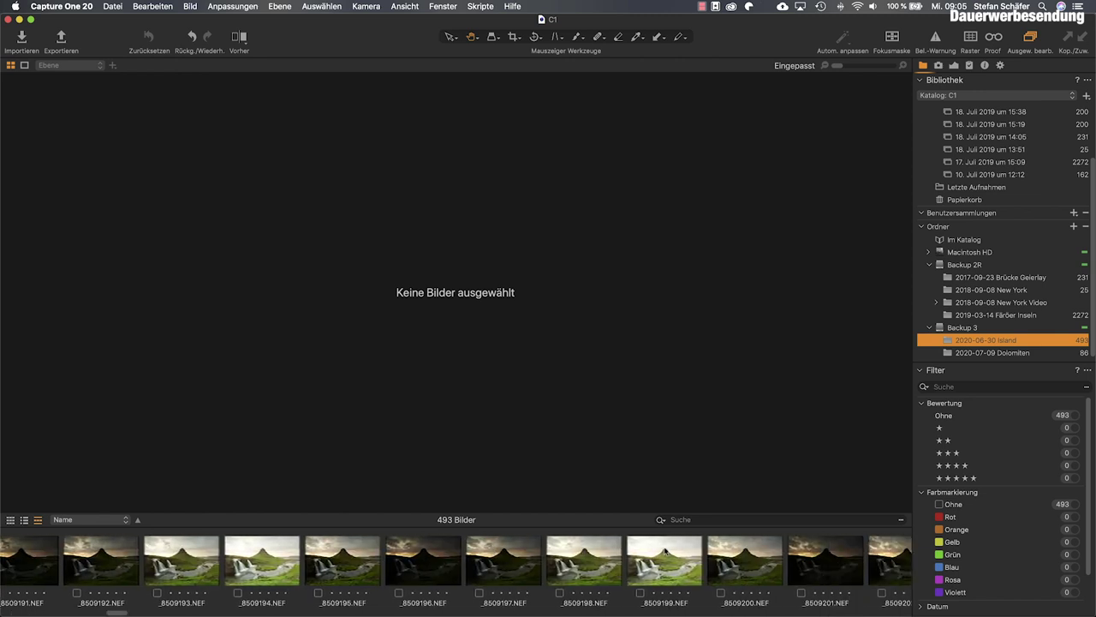
{"action": "scroll", "coordinate": [665, 550], "scroll_direction": "right", "scroll_amount": 20}
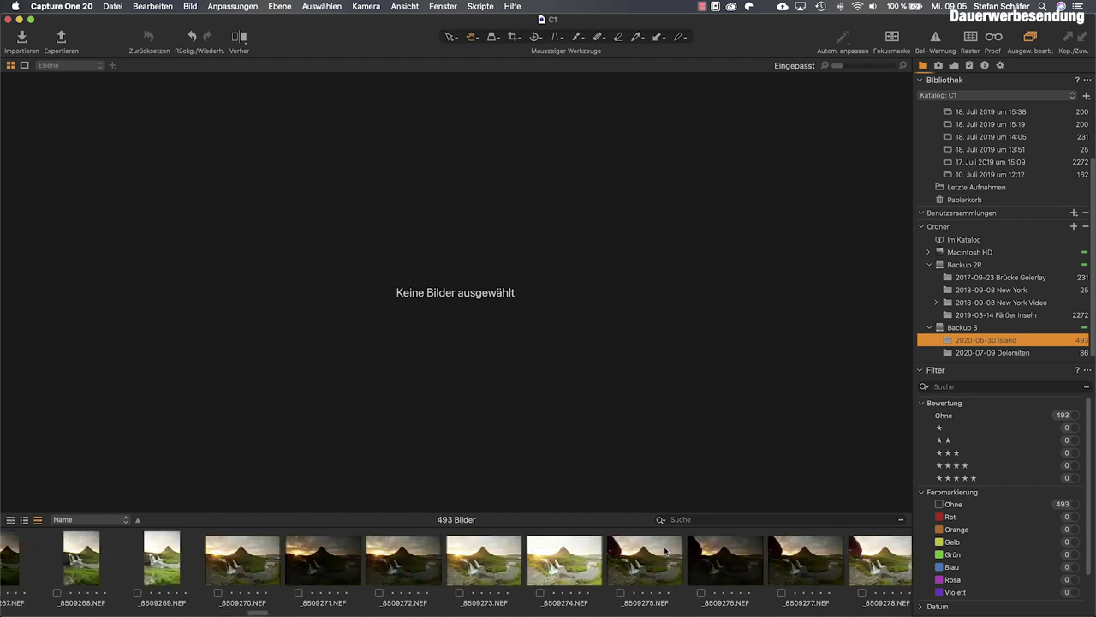
Find the dark sunset waterfall image _B509257.NEF in the Island folder, select it and rate it four stars
{"action": "scroll", "coordinate": [665, 551], "scroll_direction": "right", "scroll_amount": 10}
{"action": "scroll", "coordinate": [665, 551], "scroll_direction": "right", "scroll_amount": 8}
{"action": "scroll", "coordinate": [664, 551], "scroll_direction": "right", "scroll_amount": 10}
{"action": "scroll", "coordinate": [664, 551], "scroll_direction": "left", "scroll_amount": 20}
{"action": "scroll", "coordinate": [664, 551], "scroll_direction": "left", "scroll_amount": 18}
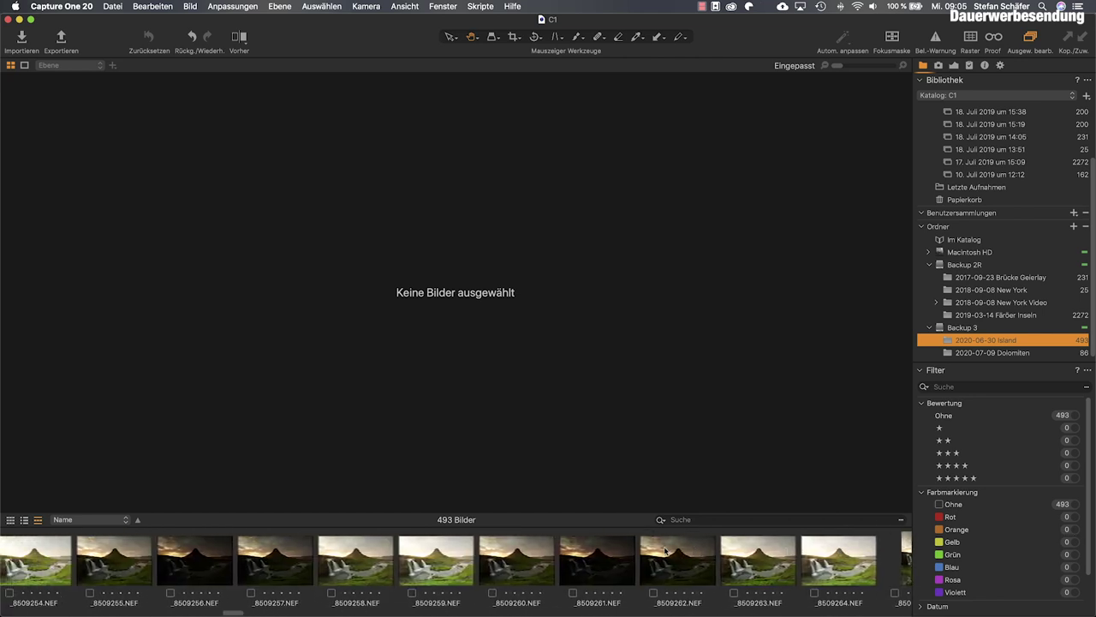
{"action": "left_click", "coordinate": [269, 561]}
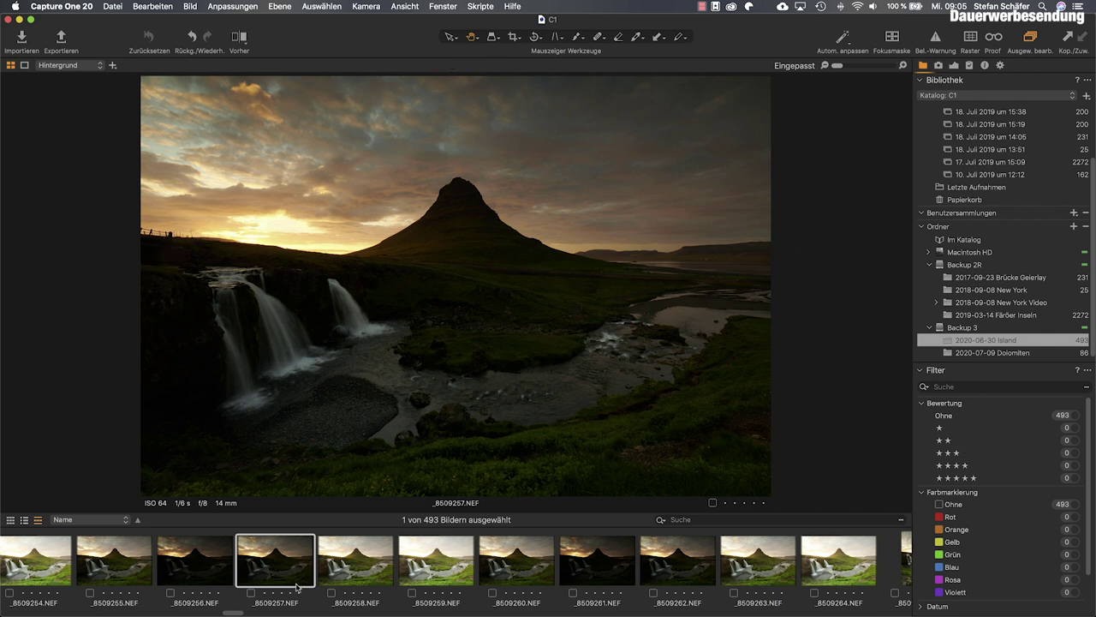
{"action": "key", "text": "4"}
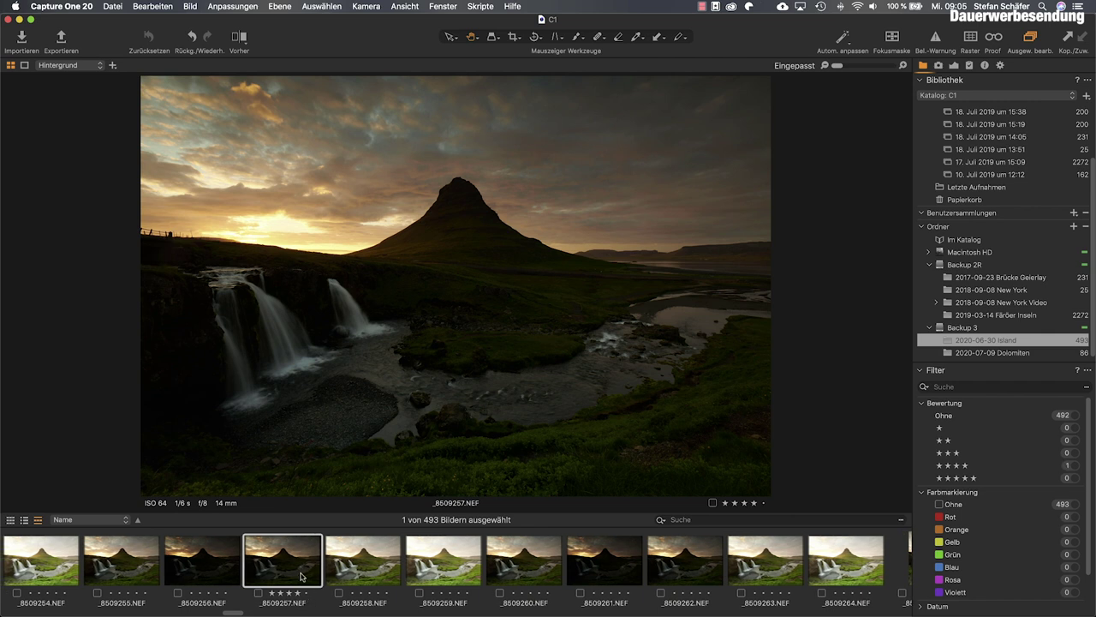
Assign the Orange colour tag to the selected image _B509257.NEF
{"action": "right_click", "coordinate": [301, 569]}
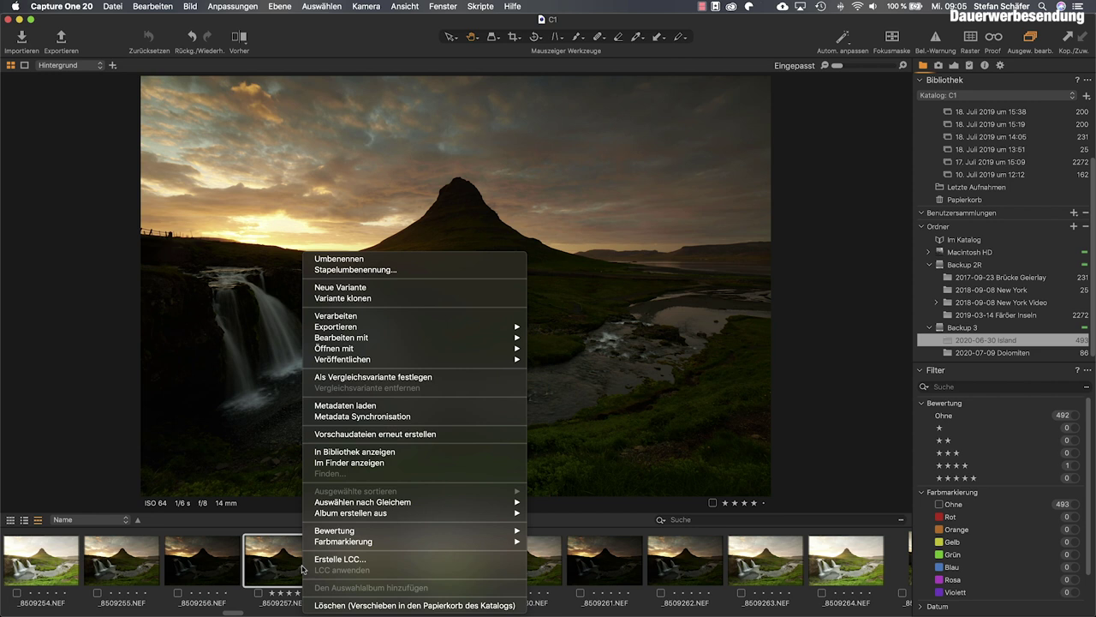
{"action": "mouse_move", "coordinate": [392, 548]}
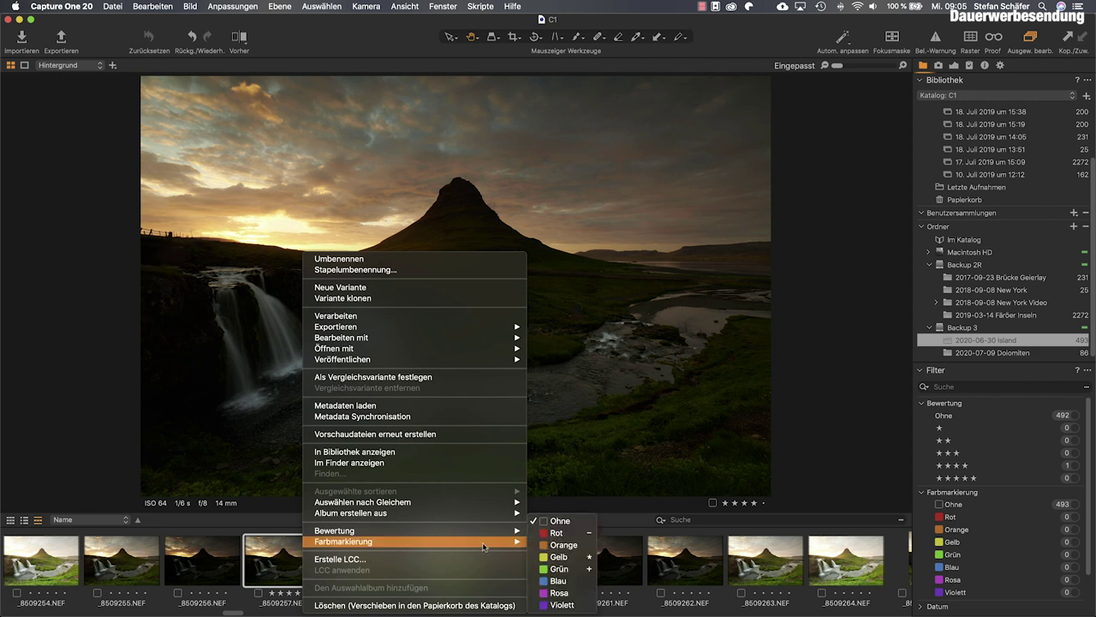
{"action": "left_click", "coordinate": [557, 545]}
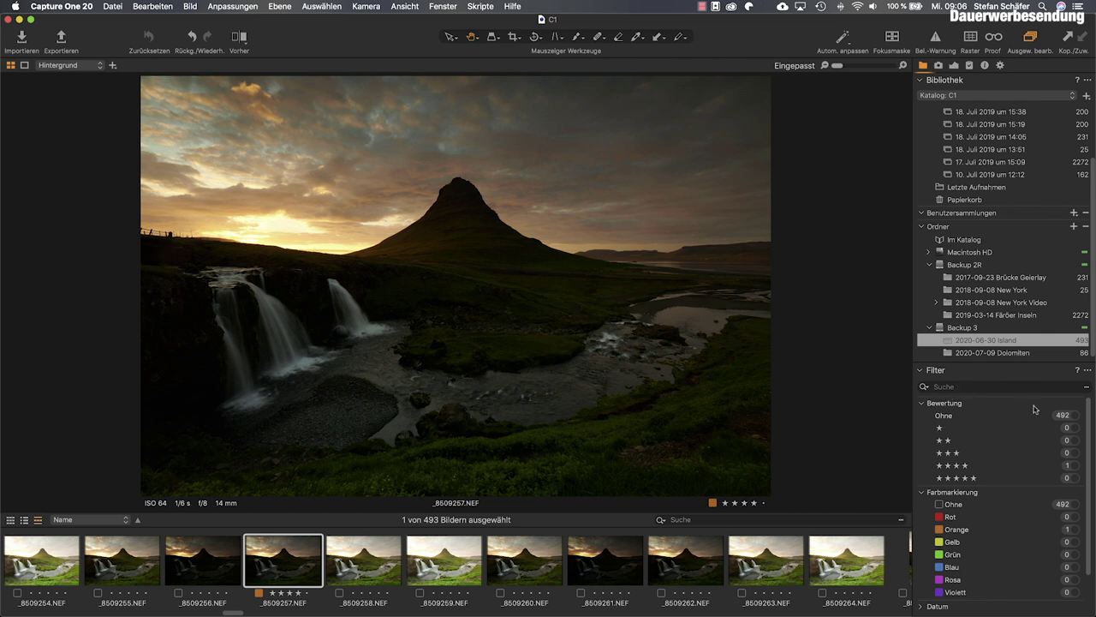
Filter the folder's images by the Orange colour tag and by the four-star rating in turn, clearing each filter again
{"action": "left_click", "coordinate": [959, 531]}
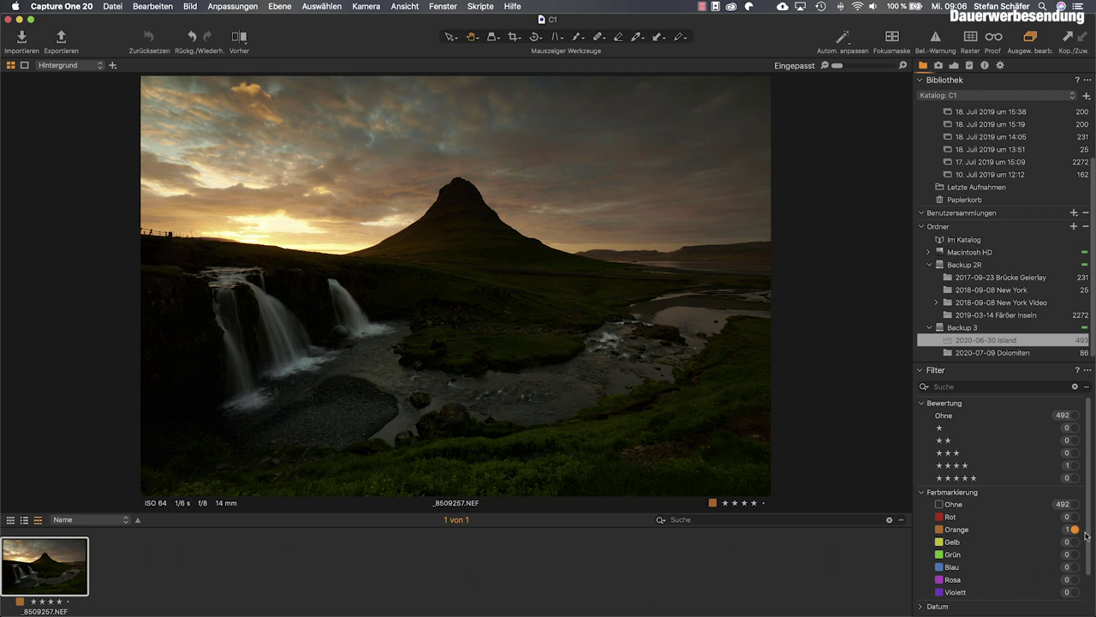
{"action": "left_click", "coordinate": [958, 532]}
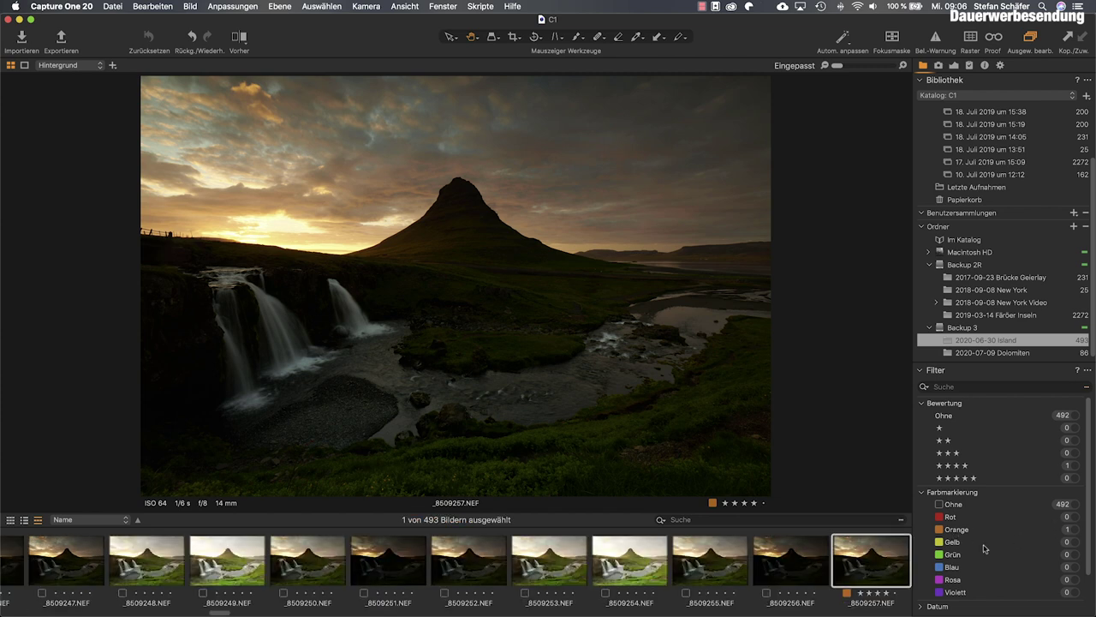
{"action": "scroll", "coordinate": [923, 501], "scroll_direction": "down", "scroll_amount": 1}
{"action": "left_click", "coordinate": [961, 469]}
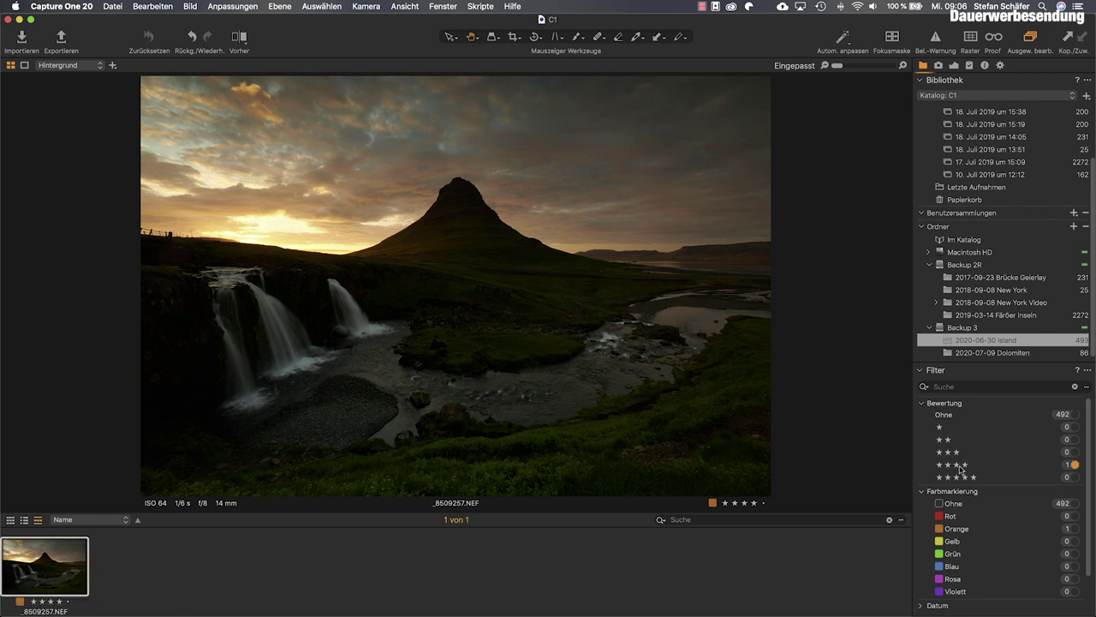
{"action": "left_click", "coordinate": [961, 469]}
Look through the remaining filter categories, expanding the Ort category and collapsing it again
{"action": "scroll", "coordinate": [1023, 458], "scroll_direction": "down", "scroll_amount": 1}
{"action": "scroll", "coordinate": [1022, 458], "scroll_direction": "down", "scroll_amount": 3}
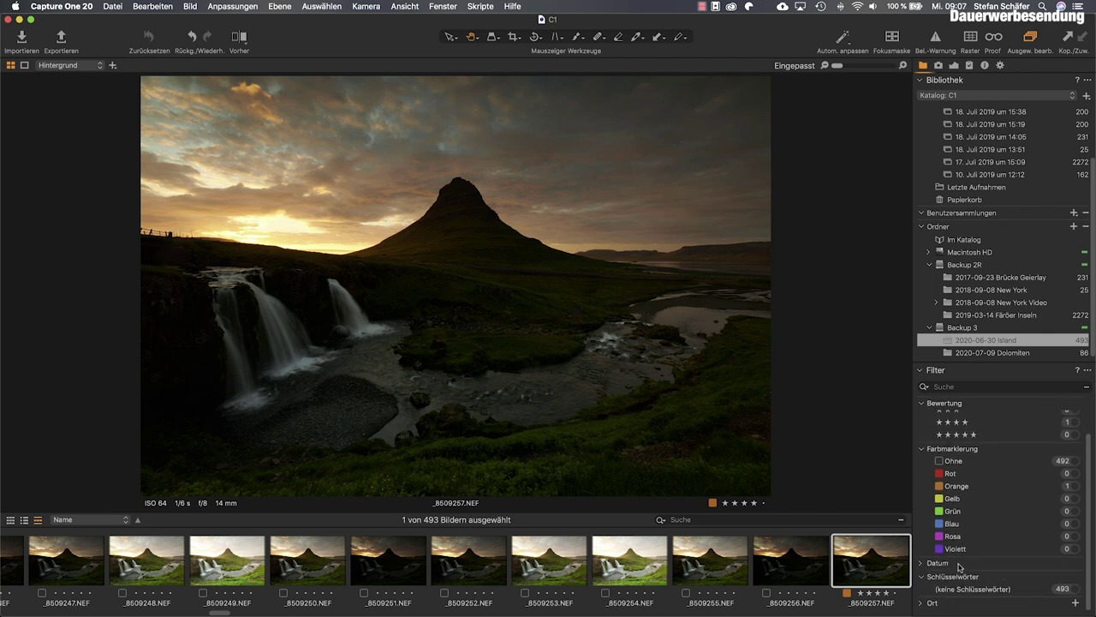
{"action": "left_click", "coordinate": [922, 604]}
{"action": "scroll", "coordinate": [985, 572], "scroll_direction": "down", "scroll_amount": 3}
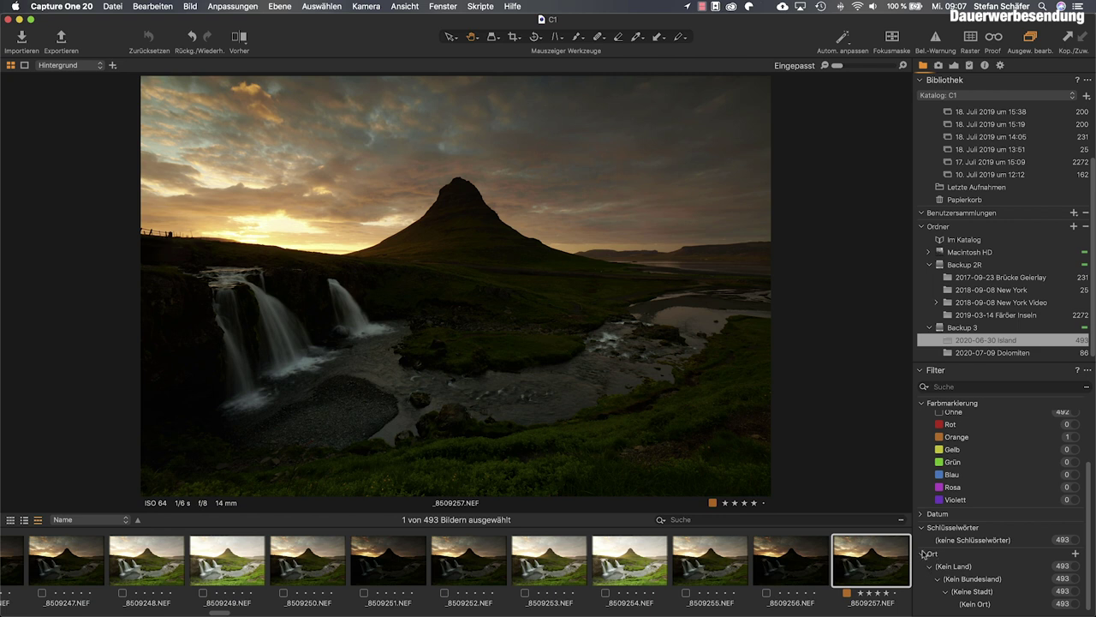
{"action": "left_click", "coordinate": [922, 555]}
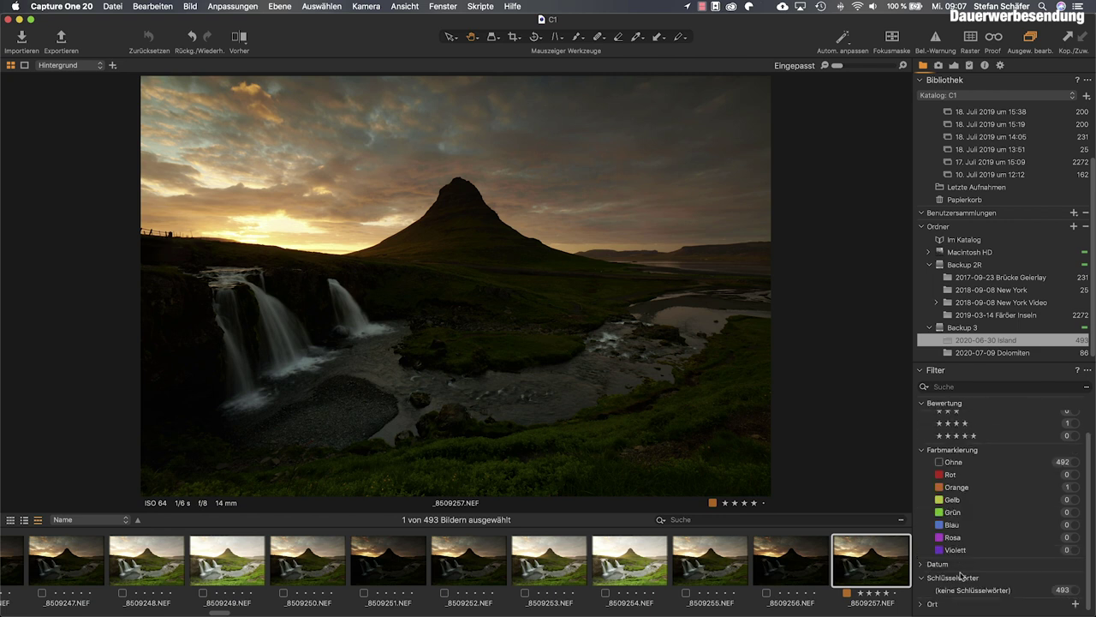
{"action": "scroll", "coordinate": [992, 540], "scroll_direction": "up", "scroll_amount": 3}
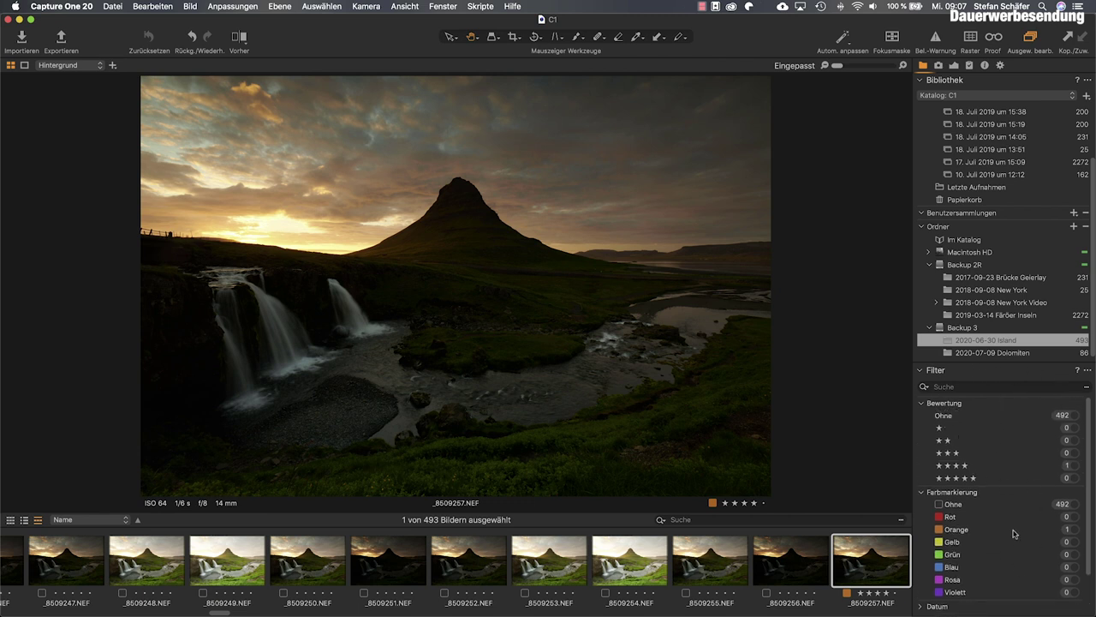
Look at the camera capture tools, and switch to the exposure tools to survey the available adjustments
{"action": "left_click", "coordinate": [939, 66]}
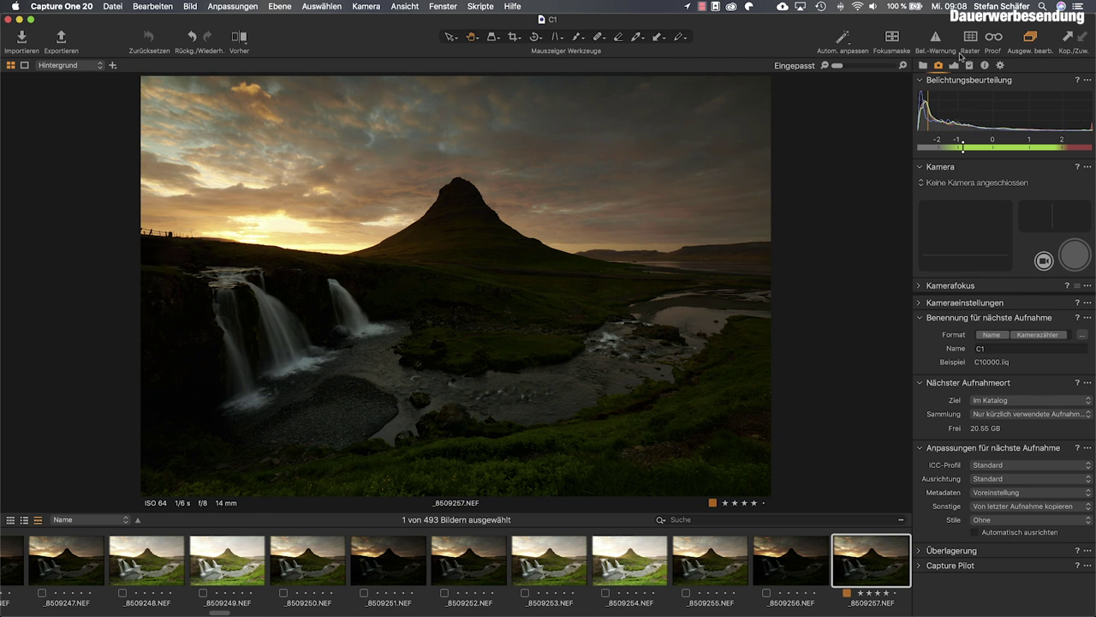
{"action": "left_click", "coordinate": [954, 66]}
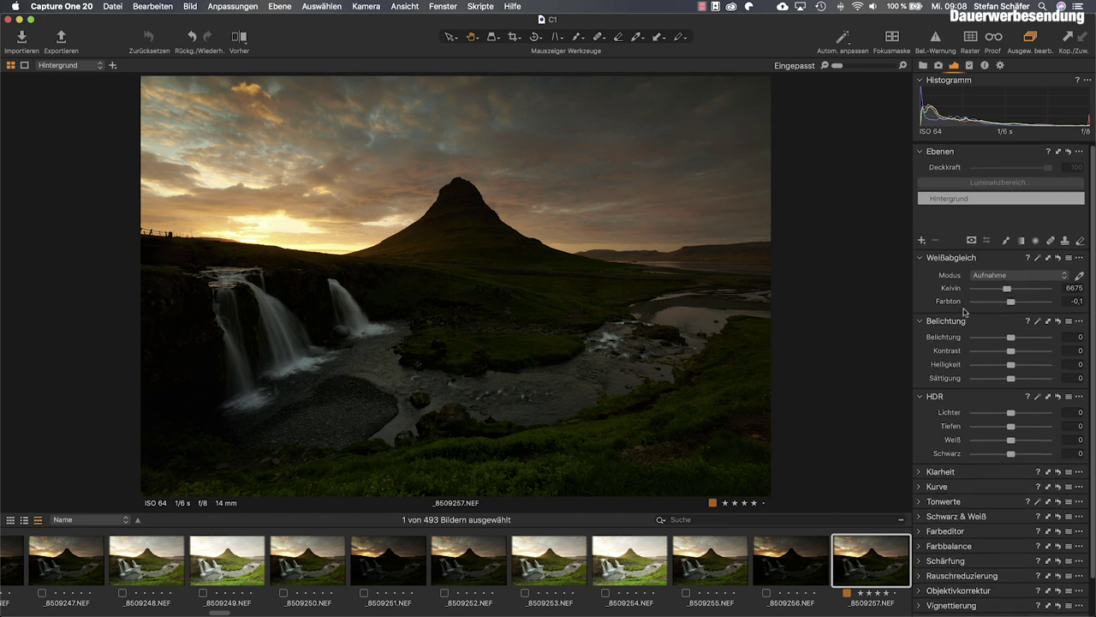
{"action": "scroll", "coordinate": [966, 313], "scroll_direction": "down", "scroll_amount": 3}
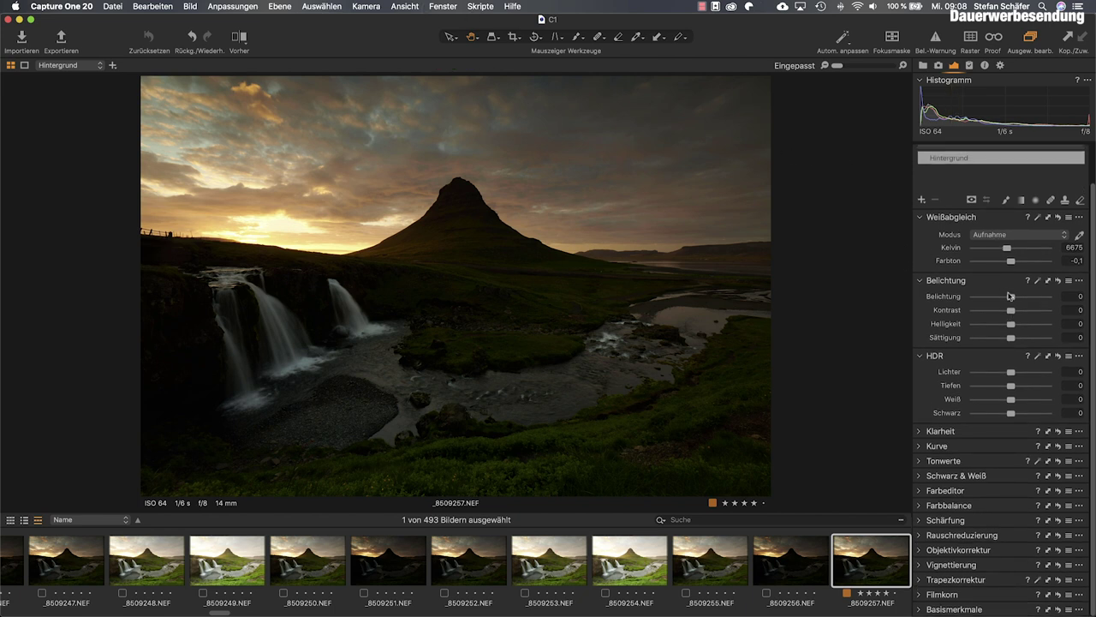
{"action": "scroll", "coordinate": [985, 225], "scroll_direction": "up", "scroll_amount": 2}
{"action": "scroll", "coordinate": [1010, 360], "scroll_direction": "down", "scroll_amount": 2}
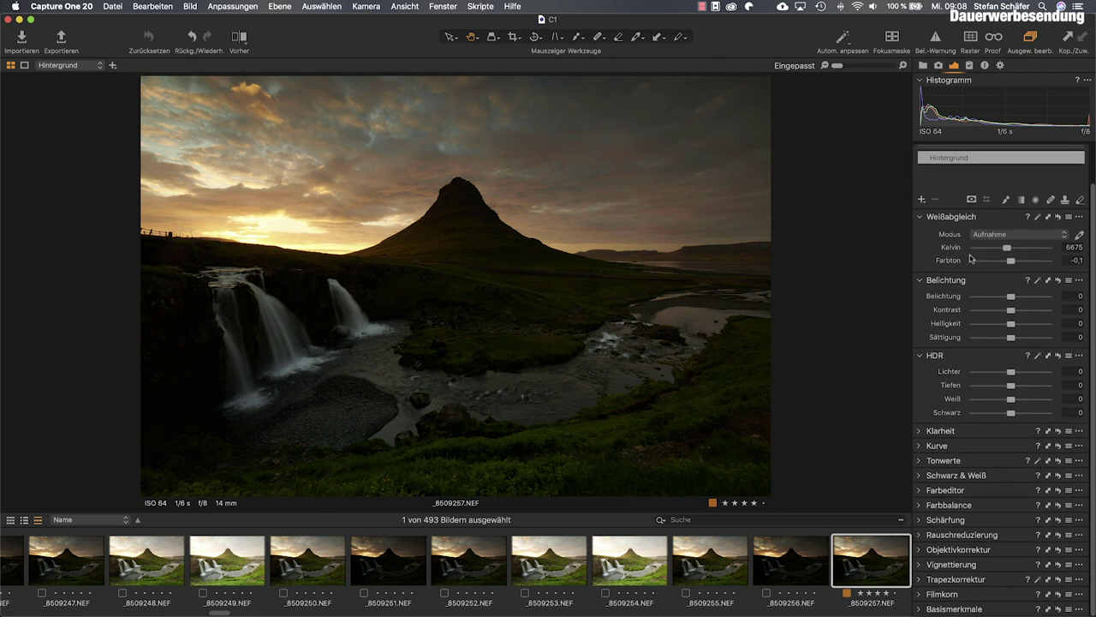
Add the Drehung & Spiegelung tool to the exposure tools
{"action": "right_click", "coordinate": [964, 183]}
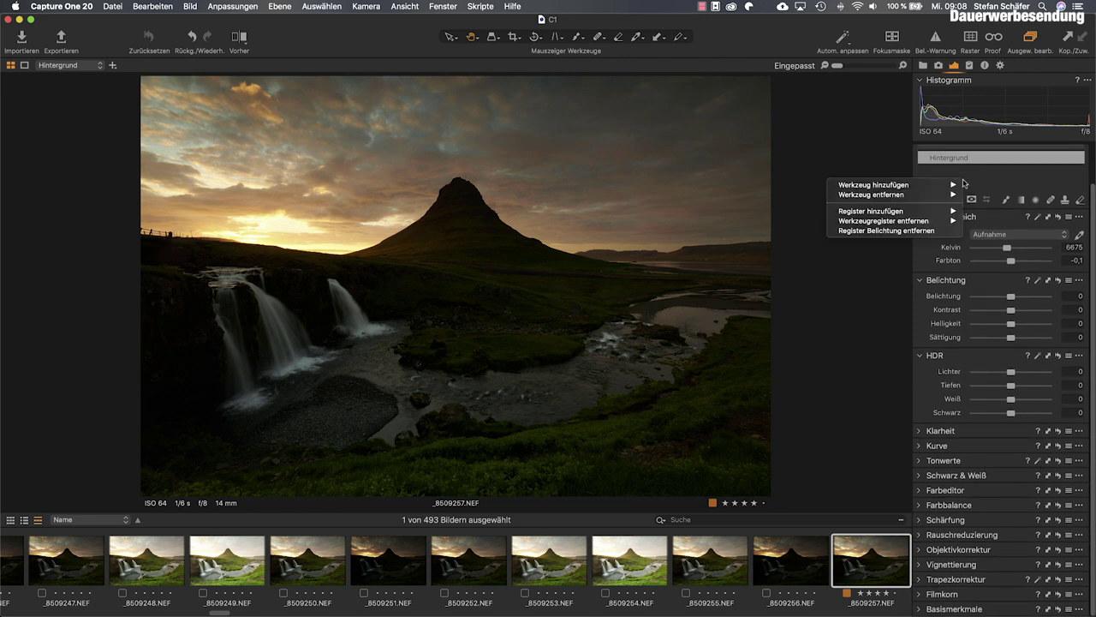
{"action": "mouse_move", "coordinate": [953, 185]}
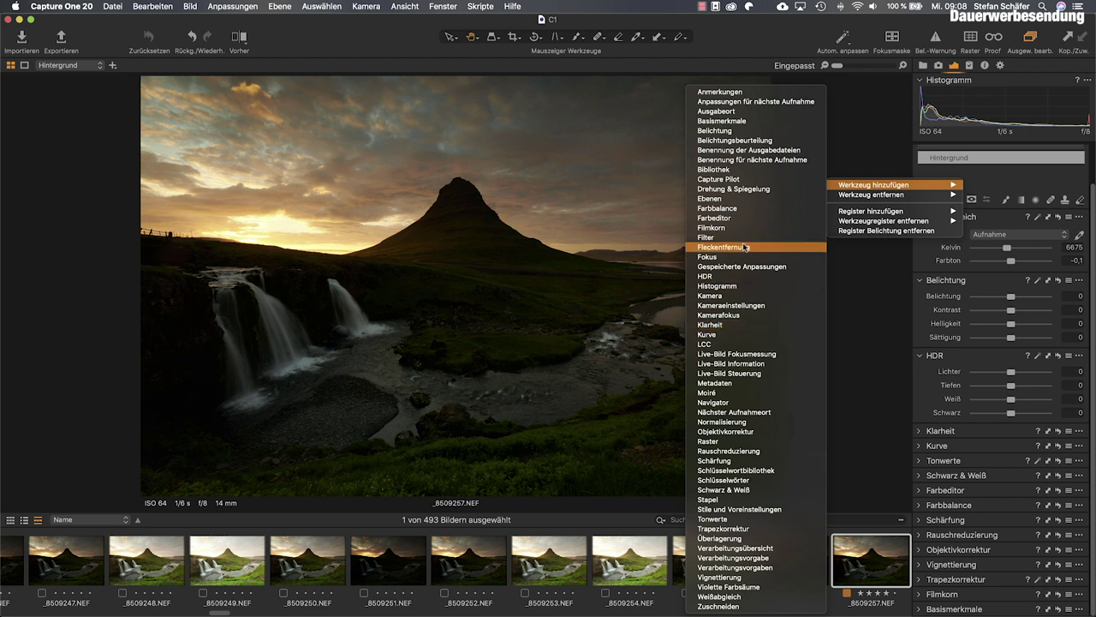
{"action": "left_click", "coordinate": [743, 194]}
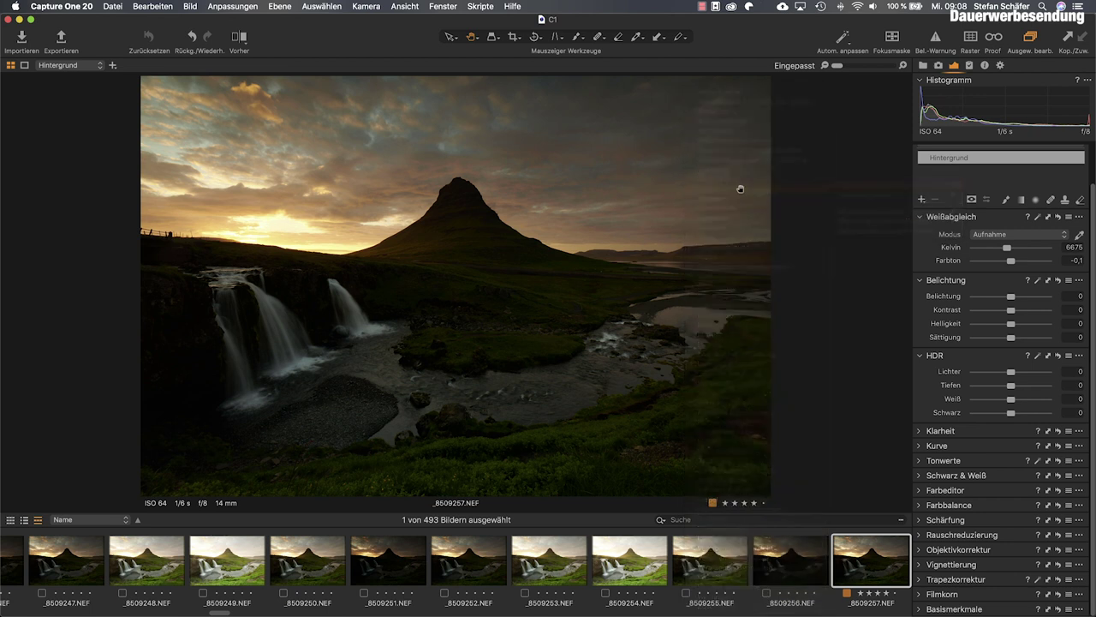
{"action": "scroll", "coordinate": [1036, 497], "scroll_direction": "down", "scroll_amount": 2}
{"action": "scroll", "coordinate": [994, 556], "scroll_direction": "down", "scroll_amount": 1}
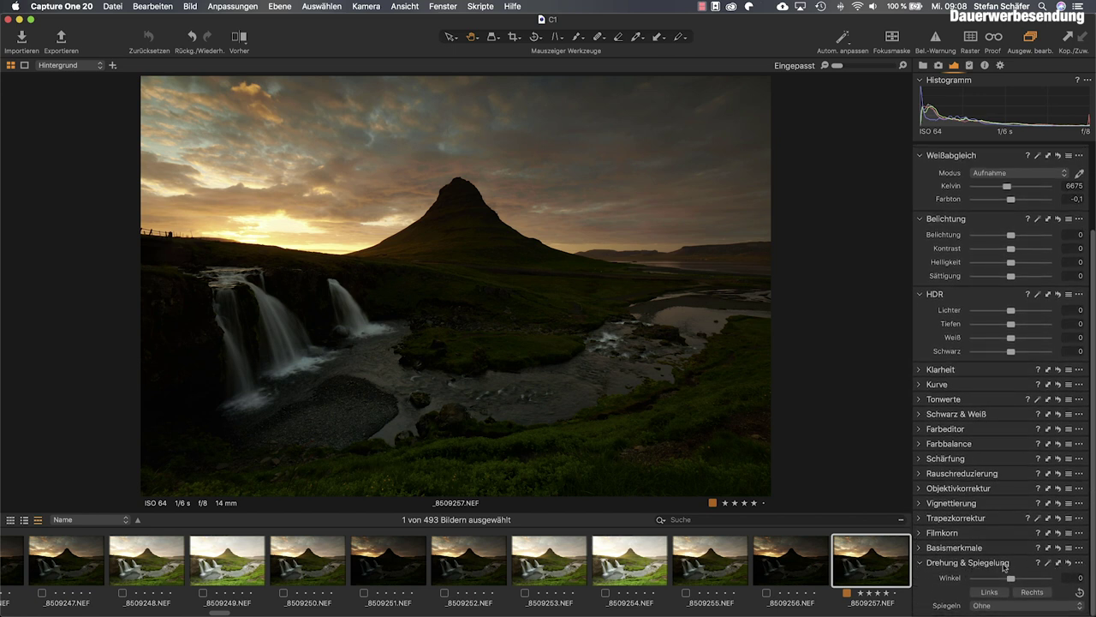
Remove the Drehung & Spiegelung tool from the exposure tools
{"action": "right_click", "coordinate": [1004, 567]}
{"action": "mouse_move", "coordinate": [989, 572]}
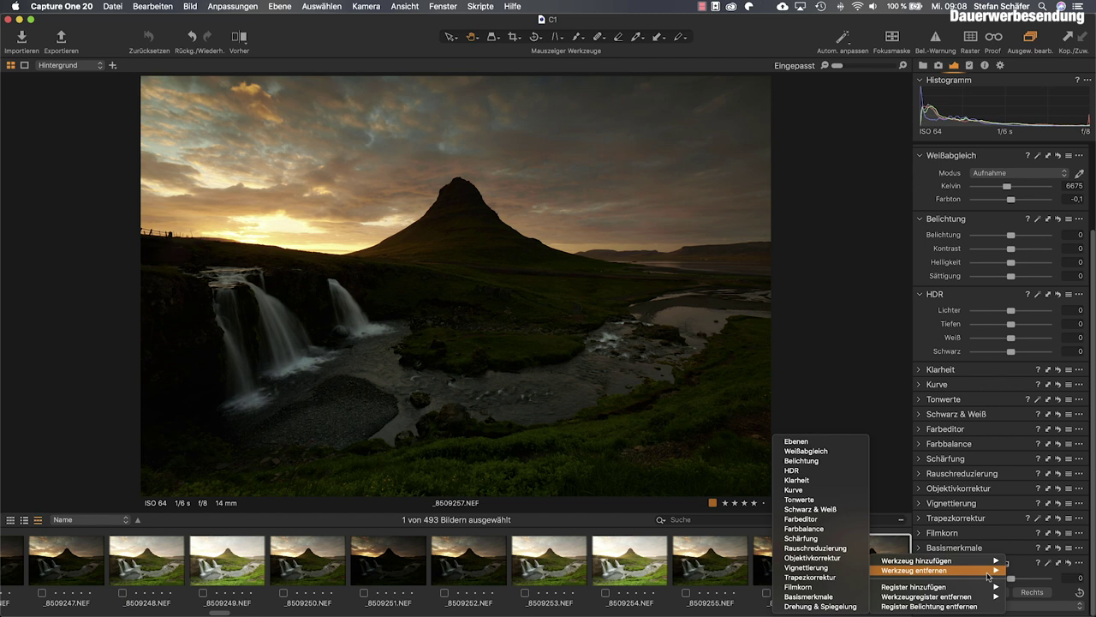
{"action": "left_click", "coordinate": [818, 606]}
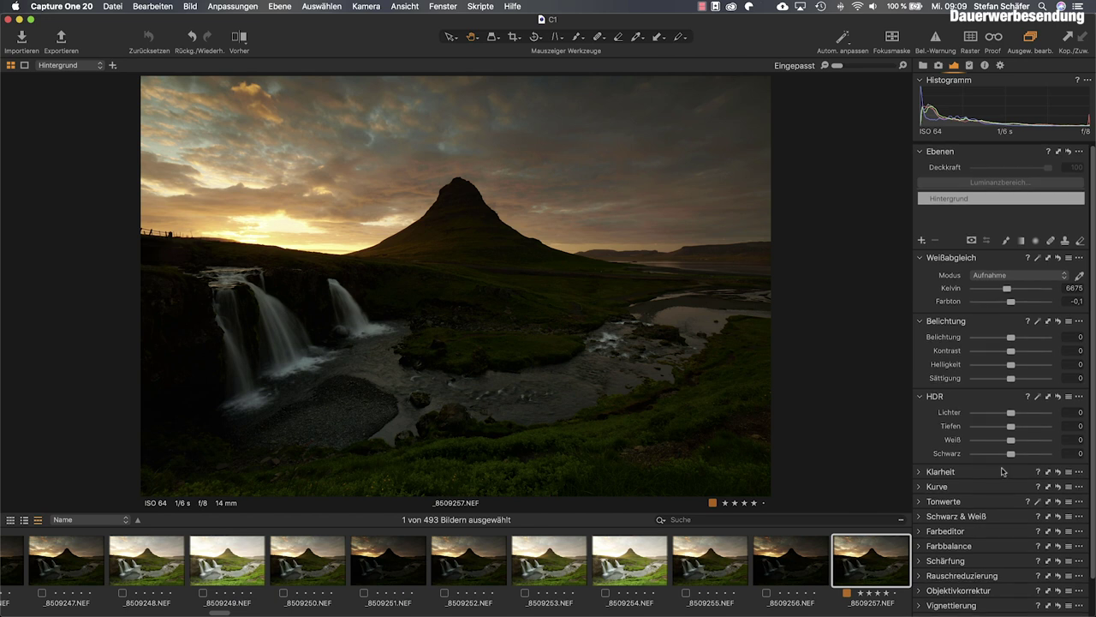
Expand the Klarheit tool and set the Hintergrund layer's Klarheit to 100
{"action": "left_click", "coordinate": [922, 471]}
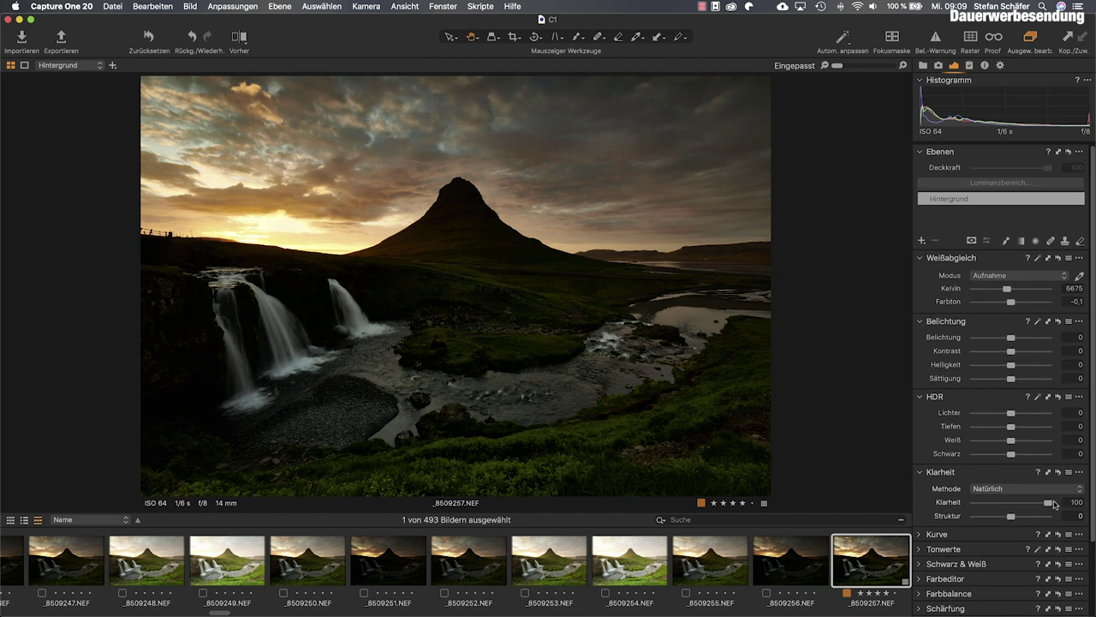
{"action": "scroll", "coordinate": [1045, 479], "scroll_direction": "down", "scroll_amount": 2}
{"action": "scroll", "coordinate": [1036, 458], "scroll_direction": "up", "scroll_amount": 2}
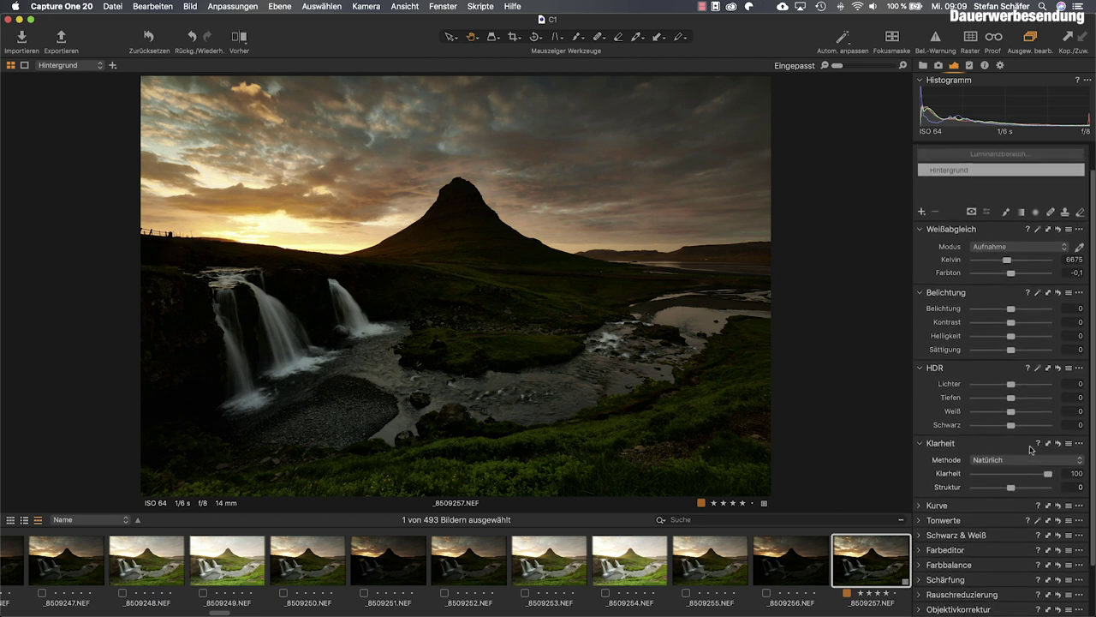
{"action": "scroll", "coordinate": [1028, 360], "scroll_direction": "down", "scroll_amount": 1}
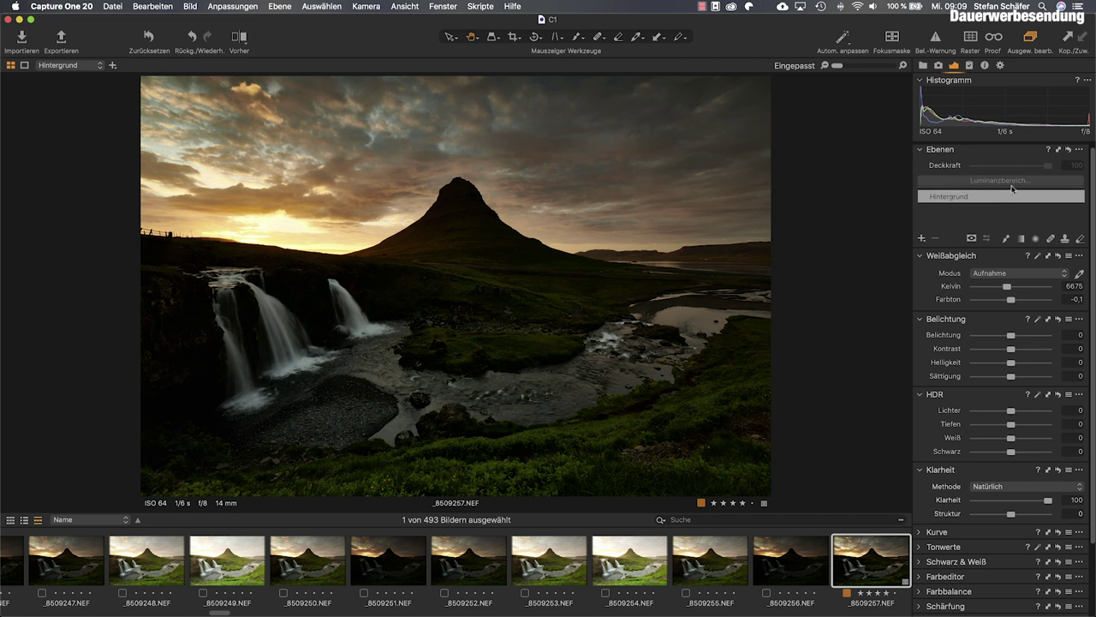
{"action": "scroll", "coordinate": [982, 184], "scroll_direction": "down", "scroll_amount": 1}
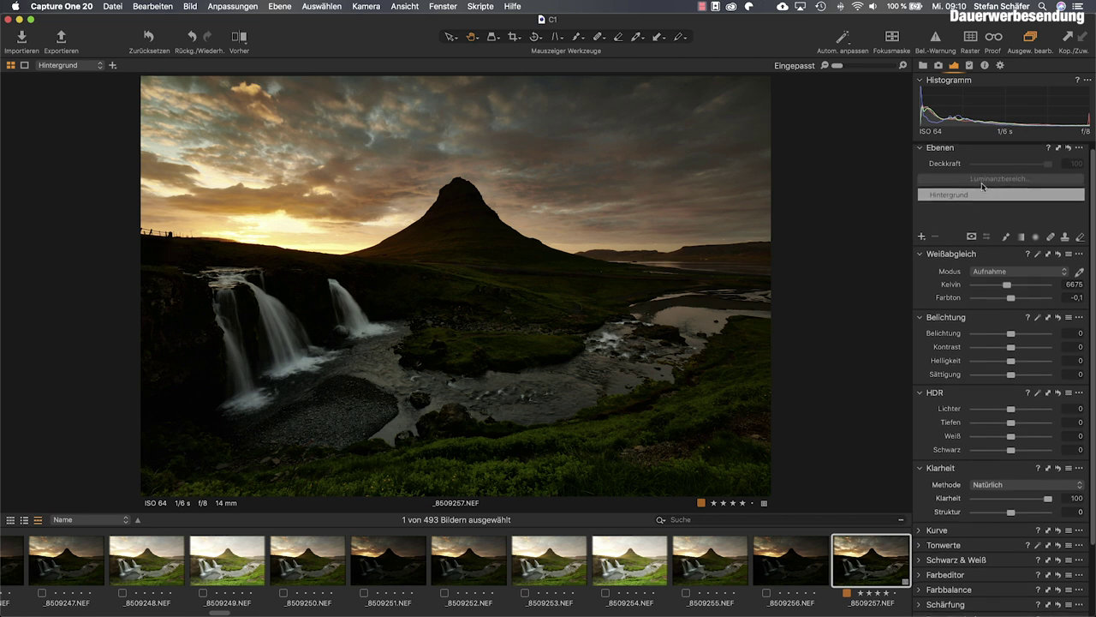
Add a new adjustment layer with Klarheit set to 100 and reduce its Deckkraft to 49
{"action": "left_click", "coordinate": [922, 237]}
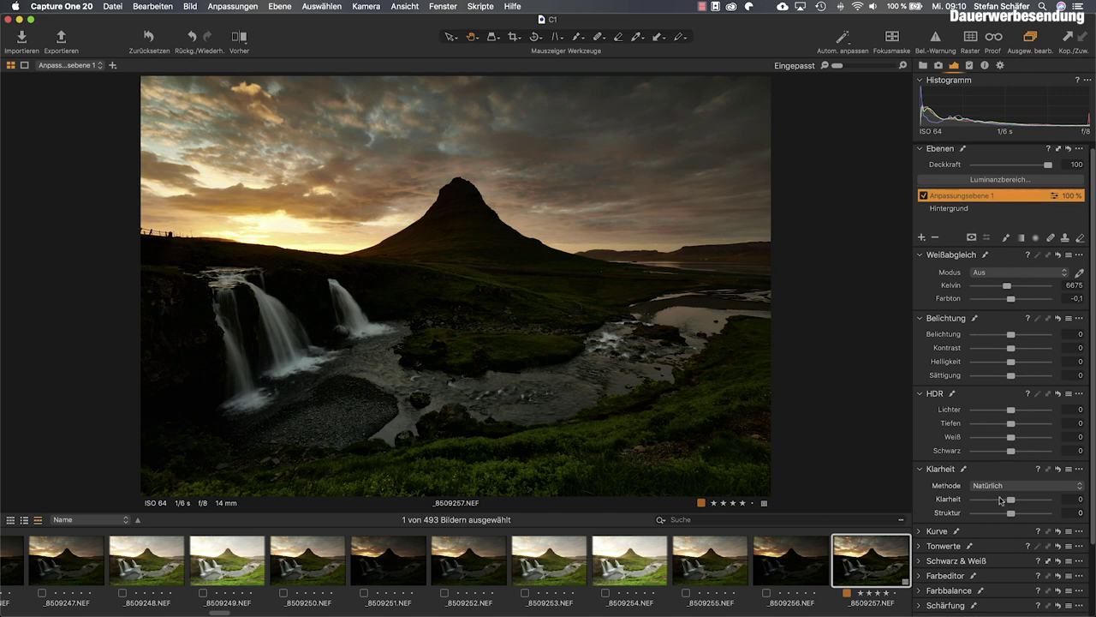
{"action": "left_click_drag", "start_coordinate": [1010, 500], "coordinate": [1090, 507]}
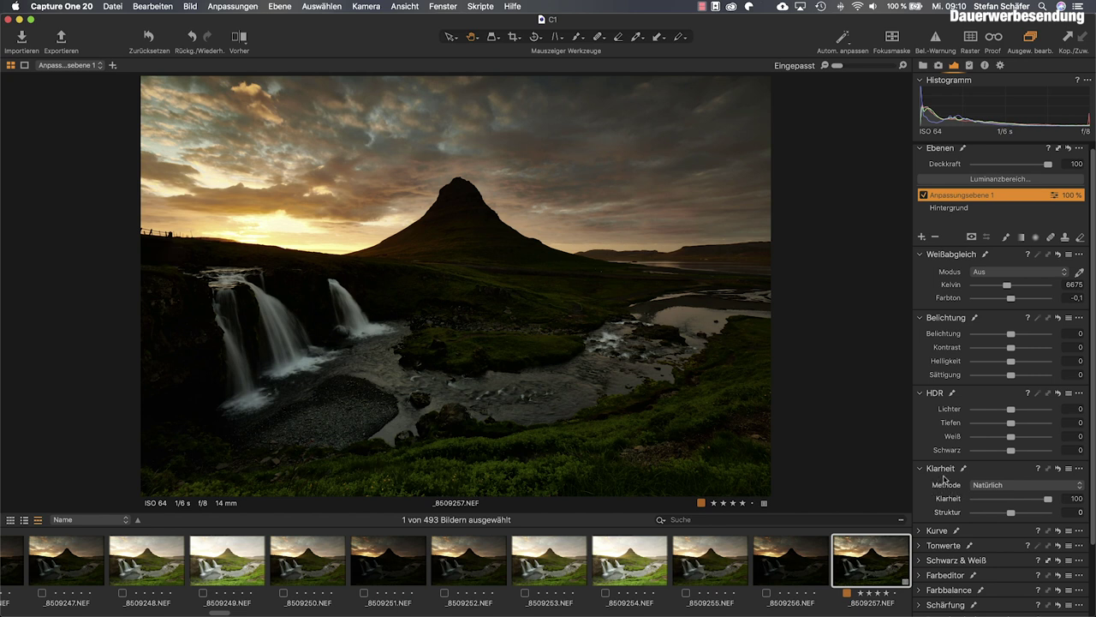
{"action": "scroll", "coordinate": [1004, 175], "scroll_direction": "up", "scroll_amount": 1}
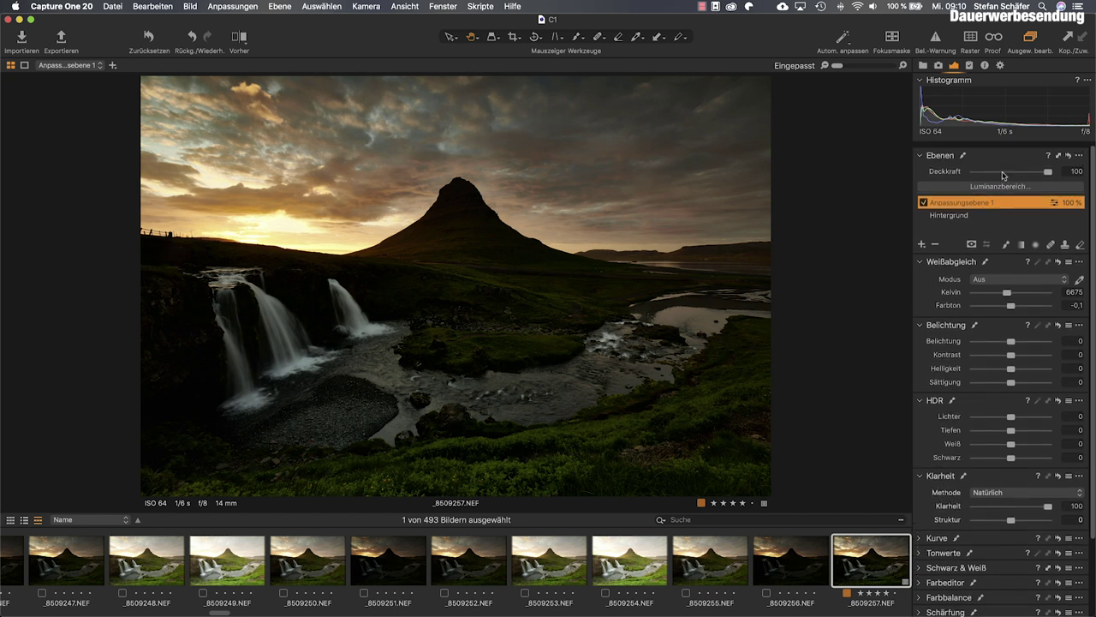
{"action": "left_click_drag", "start_coordinate": [1050, 170], "coordinate": [1013, 172]}
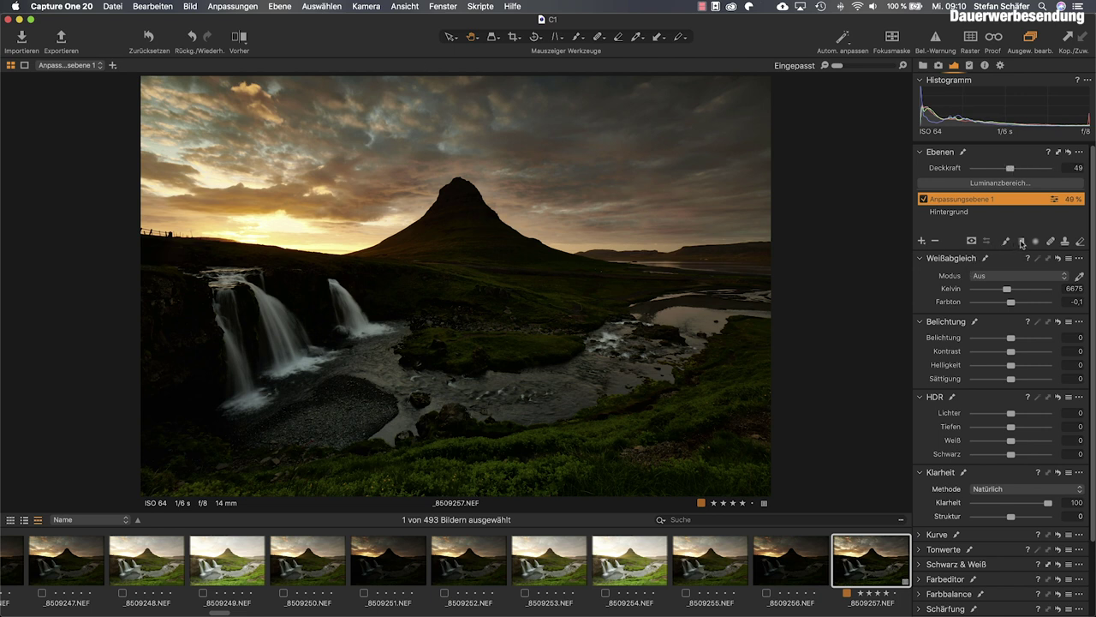
Draw a linear gradient mask from the sky down past the mountain and set the layer's Belichtung to 2.83
{"action": "left_click", "coordinate": [1020, 243]}
{"action": "left_click_drag", "start_coordinate": [519, 155], "coordinate": [518, 313]}
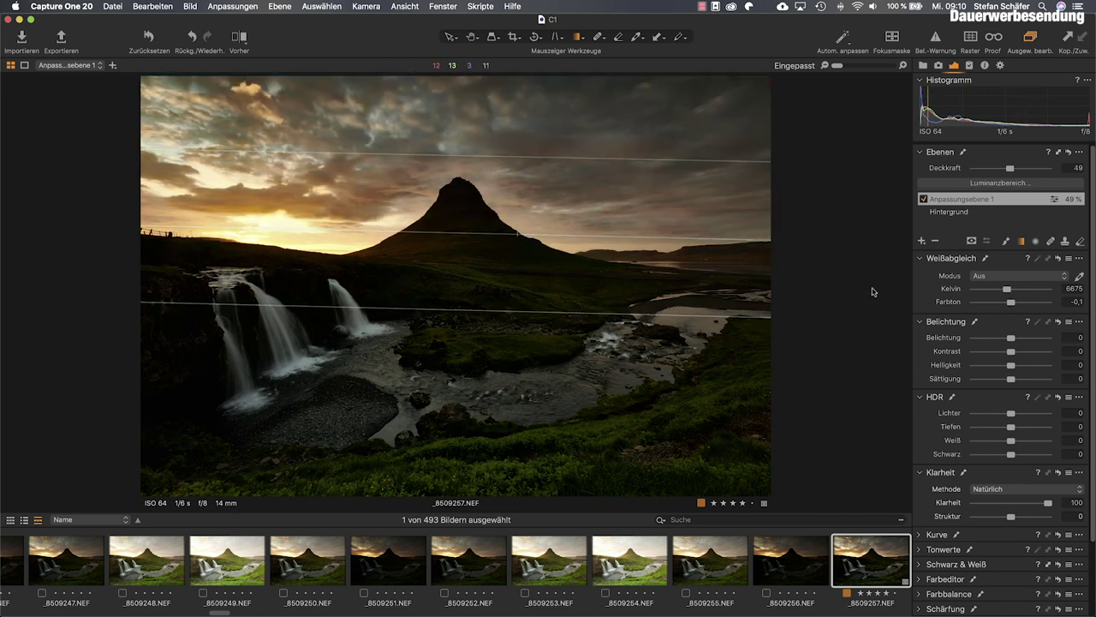
{"action": "left_click_drag", "start_coordinate": [1010, 339], "coordinate": [1037, 339]}
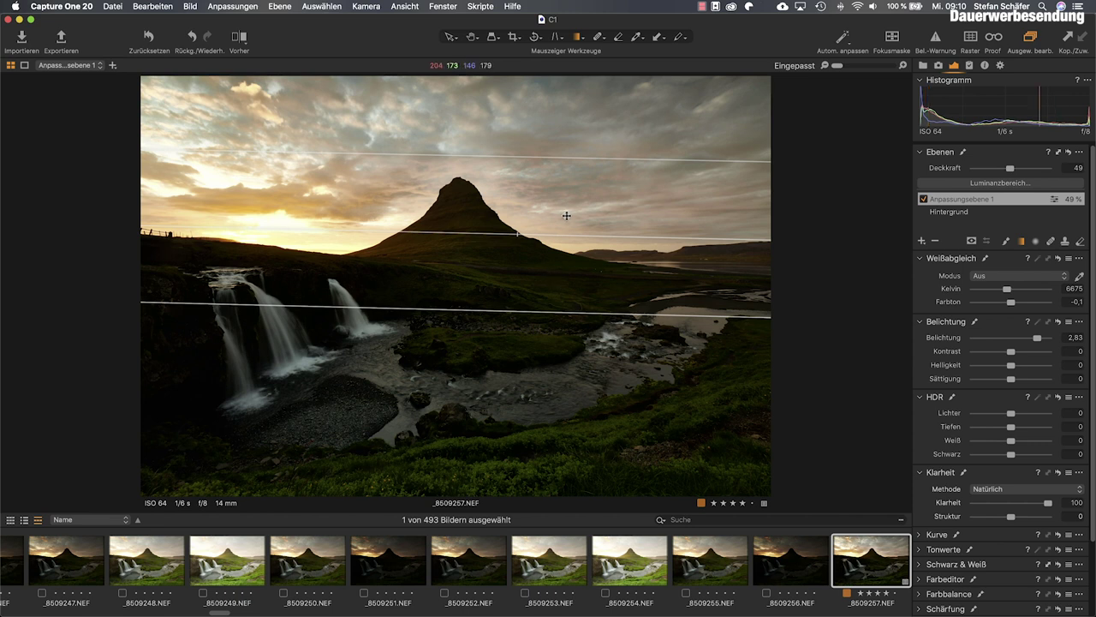
Restrict the gradient-masked layer to a Luminanzbereich of 53 to 235 with Falloff 33 to 255, with the mask displayed while adjusting
{"action": "left_click", "coordinate": [1023, 184]}
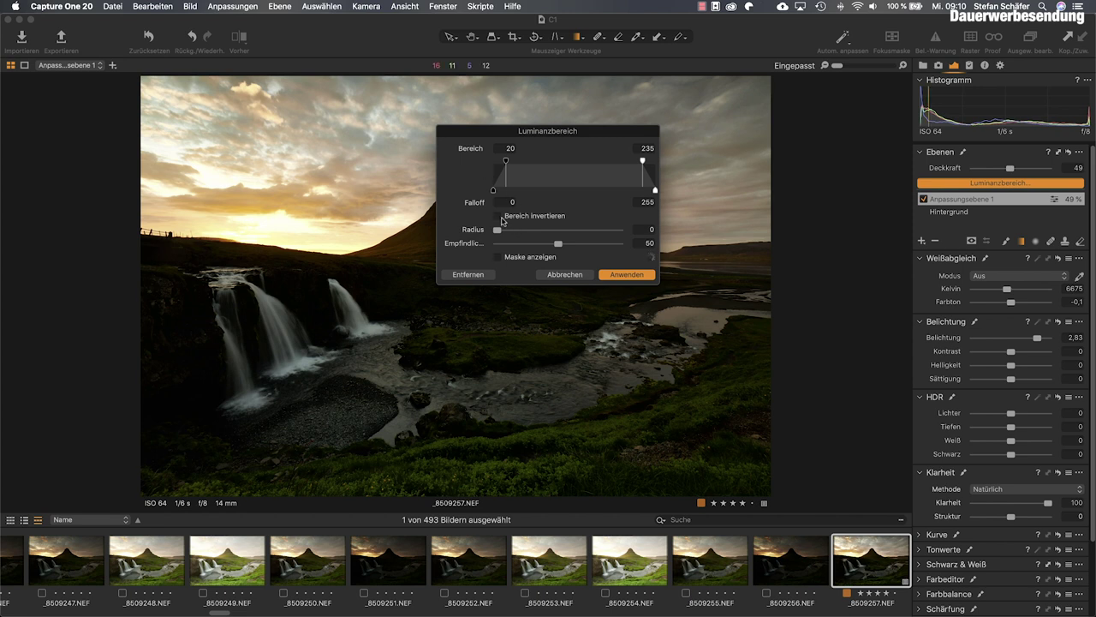
{"action": "left_click", "coordinate": [498, 257]}
{"action": "left_click_drag", "start_coordinate": [505, 161], "coordinate": [719, 283]}
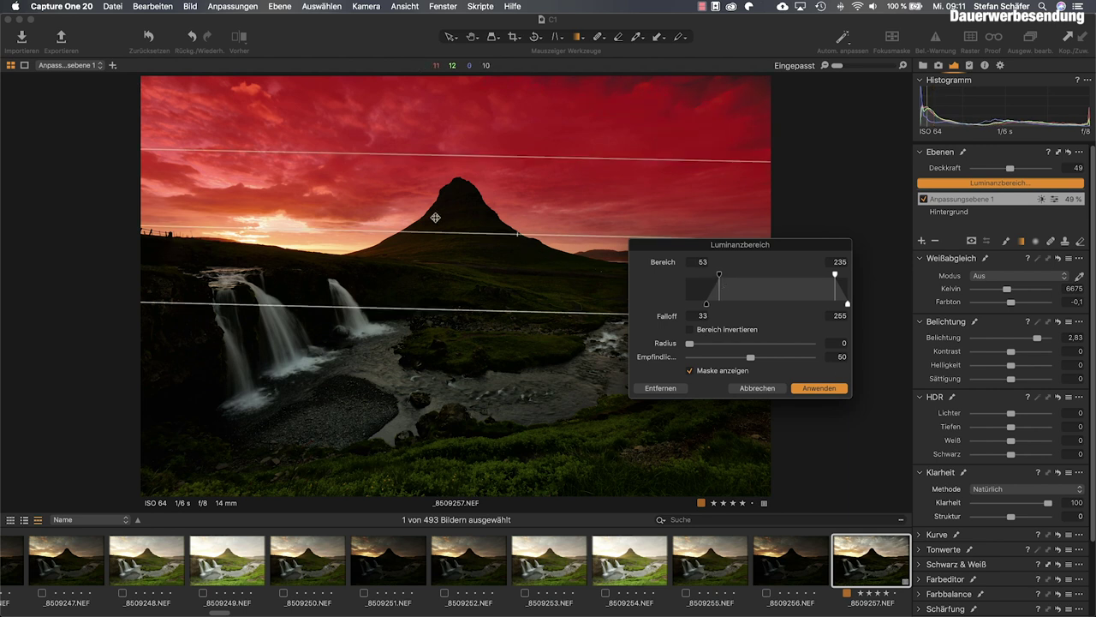
{"action": "left_click", "coordinate": [820, 387]}
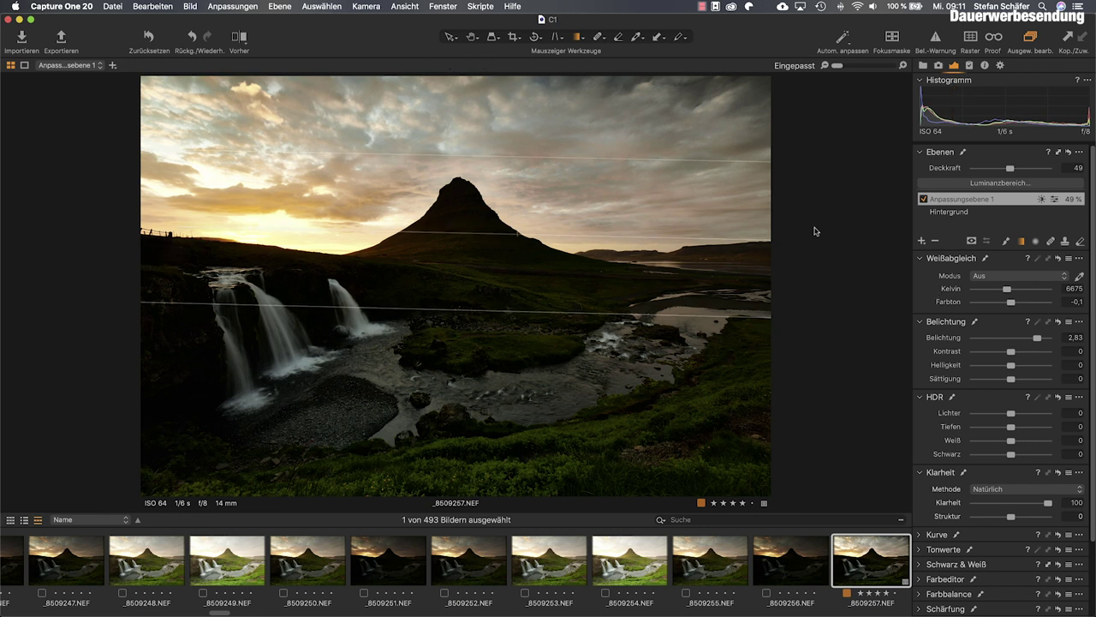
Set the adjustment layer's Belichtung to 1,92, Kontrast to 20 and HDR Lichter to -100
{"action": "mouse_move", "coordinate": [1037, 340]}
{"action": "left_mouse_down"}
{"action": "mouse_move", "coordinate": [975, 339]}
{"action": "mouse_move", "coordinate": [1028, 339]}
{"action": "left_mouse_up"}
{"action": "left_click", "coordinate": [1028, 352]}
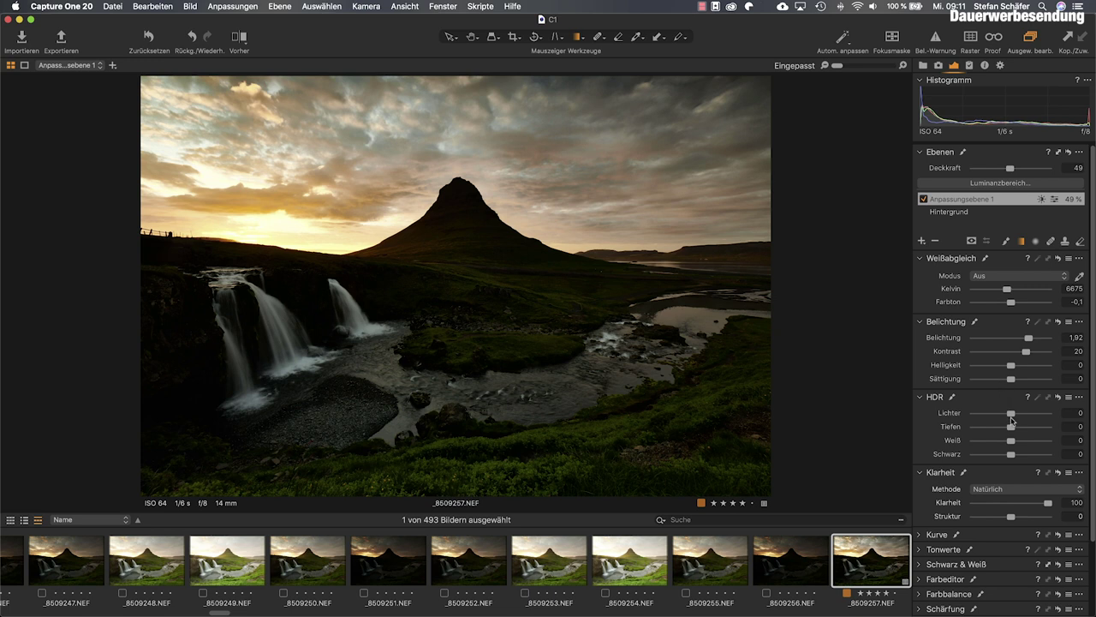
{"action": "left_click_drag", "start_coordinate": [1011, 415], "coordinate": [973, 413]}
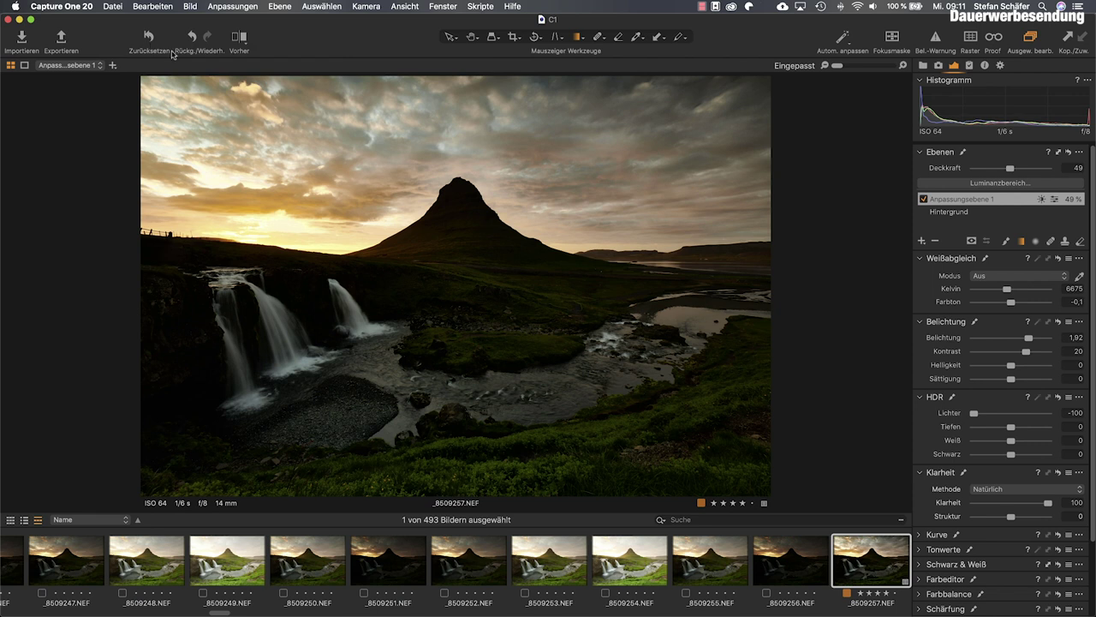
Compare the edited image with the original by moving the Vorher/Nachher divider across it, and close the comparison
{"action": "left_click", "coordinate": [240, 37]}
{"action": "left_click_drag", "start_coordinate": [455, 285], "coordinate": [317, 286]}
{"action": "left_click_drag", "start_coordinate": [588, 316], "coordinate": [438, 311]}
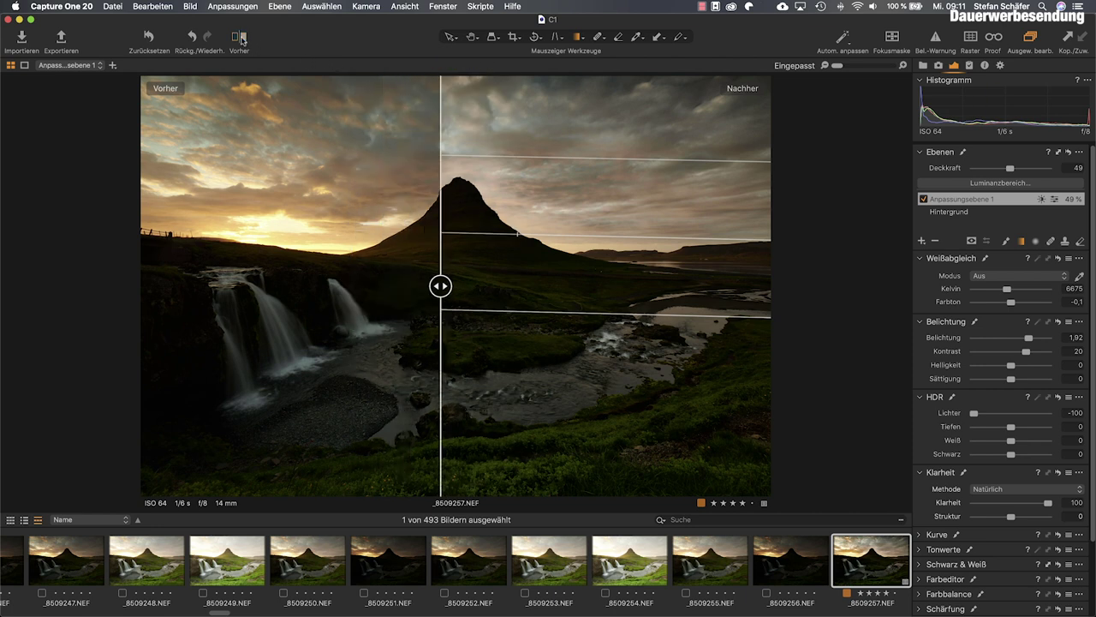
{"action": "left_click", "coordinate": [240, 37]}
Reset all adjustments on the Iceland image, and set HDR Tiefen to 51 and Lichter to -80 on the Hintergrund layer
{"action": "left_click", "coordinate": [148, 38]}
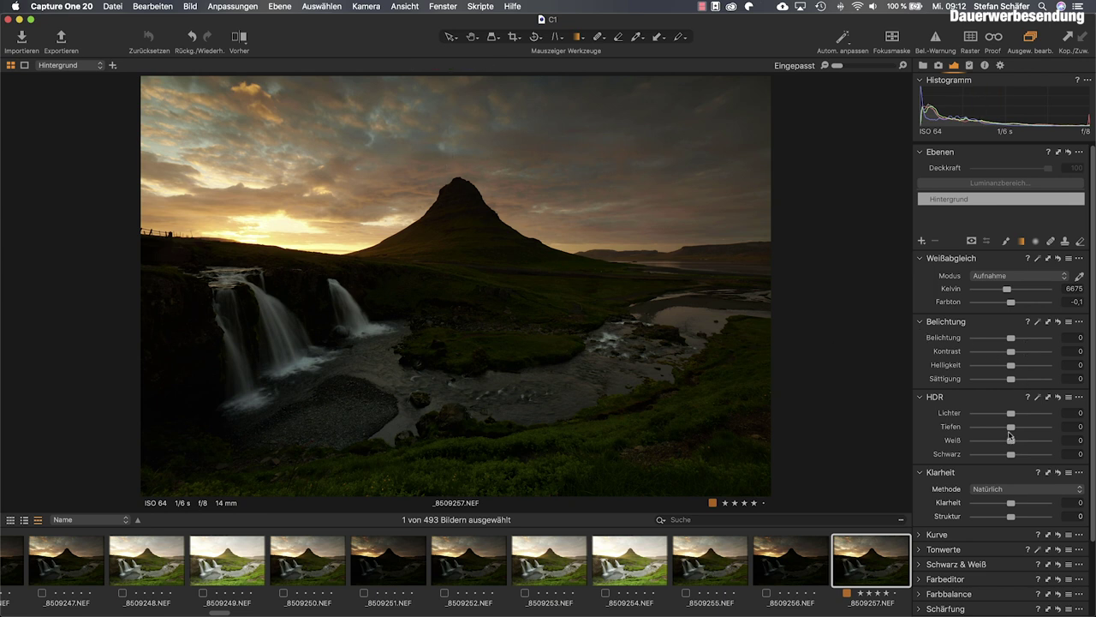
{"action": "left_click_drag", "start_coordinate": [1012, 427], "coordinate": [983, 416]}
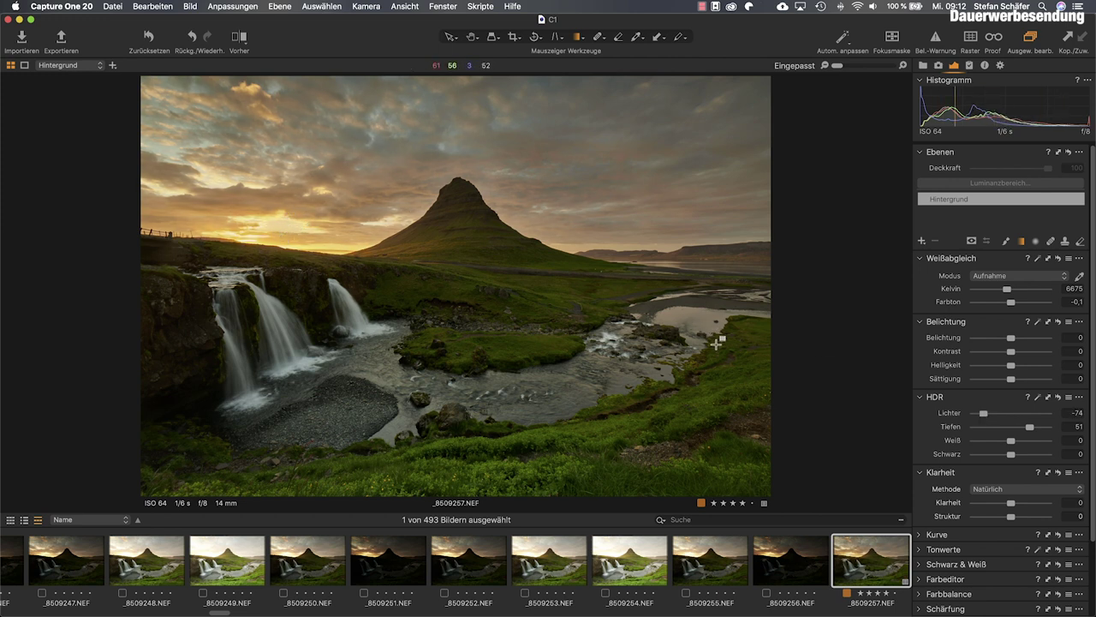
{"action": "left_click_drag", "start_coordinate": [982, 415], "coordinate": [980, 416]}
Refine the image's tones with Kontrast, Helligkeit and Weiß at 15, Schwarz at -5 and Klarheit at 10
{"action": "left_click_drag", "start_coordinate": [1012, 353], "coordinate": [1022, 354]}
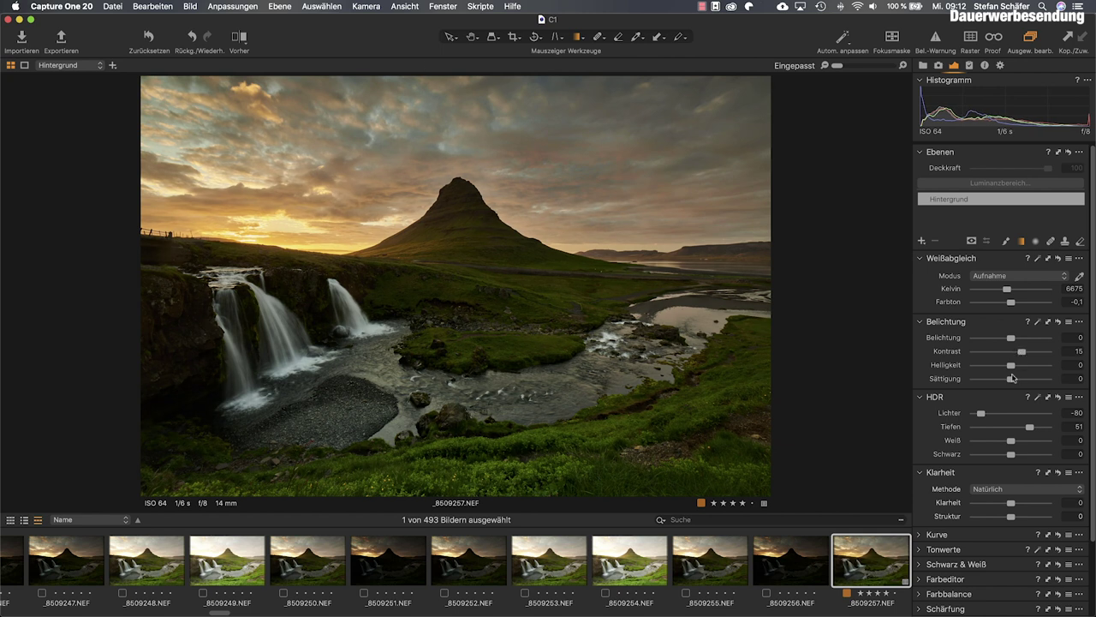
{"action": "mouse_move", "coordinate": [1011, 365]}
{"action": "left_mouse_down"}
{"action": "mouse_move", "coordinate": [1045, 368]}
{"action": "mouse_move", "coordinate": [1007, 367]}
{"action": "mouse_move", "coordinate": [1028, 340]}
{"action": "mouse_move", "coordinate": [1012, 340]}
{"action": "mouse_move", "coordinate": [1029, 366]}
{"action": "mouse_move", "coordinate": [1021, 369]}
{"action": "left_mouse_up"}
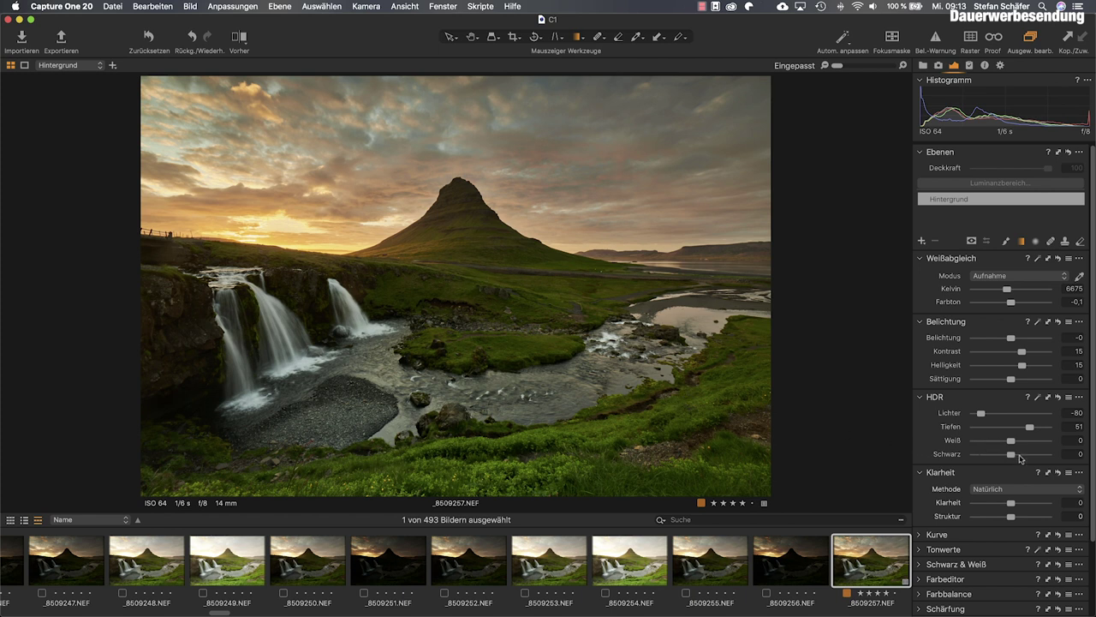
{"action": "left_click_drag", "start_coordinate": [1012, 457], "coordinate": [1009, 458]}
{"action": "left_click_drag", "start_coordinate": [1012, 440], "coordinate": [1018, 440]}
{"action": "left_click_drag", "start_coordinate": [1011, 505], "coordinate": [1016, 505]}
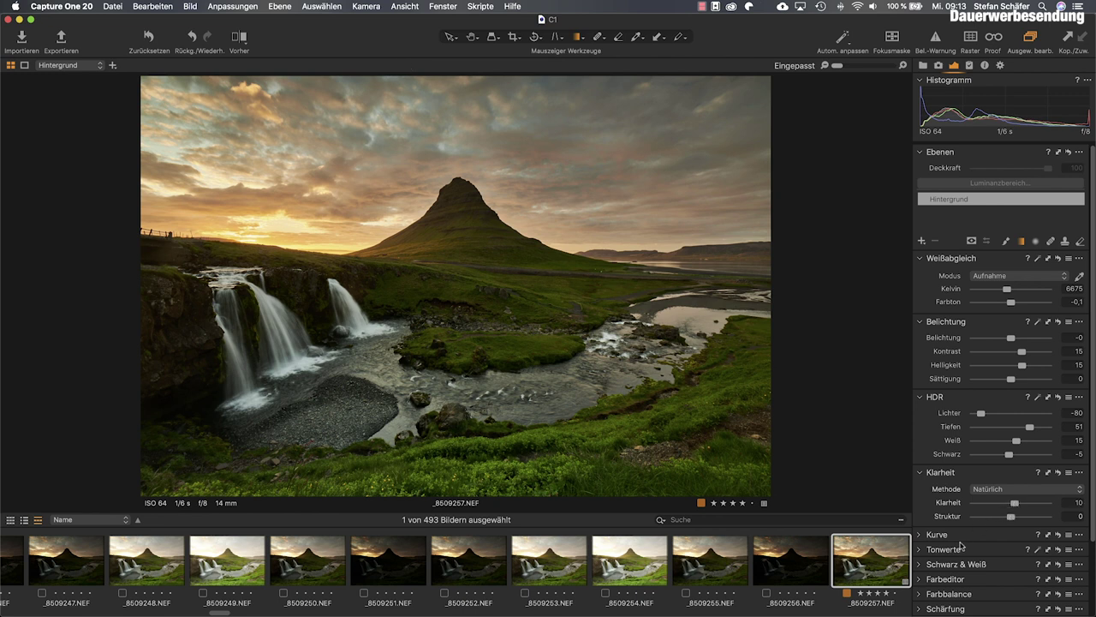
Expand the Farbeditor, shift the green Farbton toward yellow, and set the yellow Farbton to -7,4
{"action": "scroll", "coordinate": [962, 544], "scroll_direction": "down", "scroll_amount": 3}
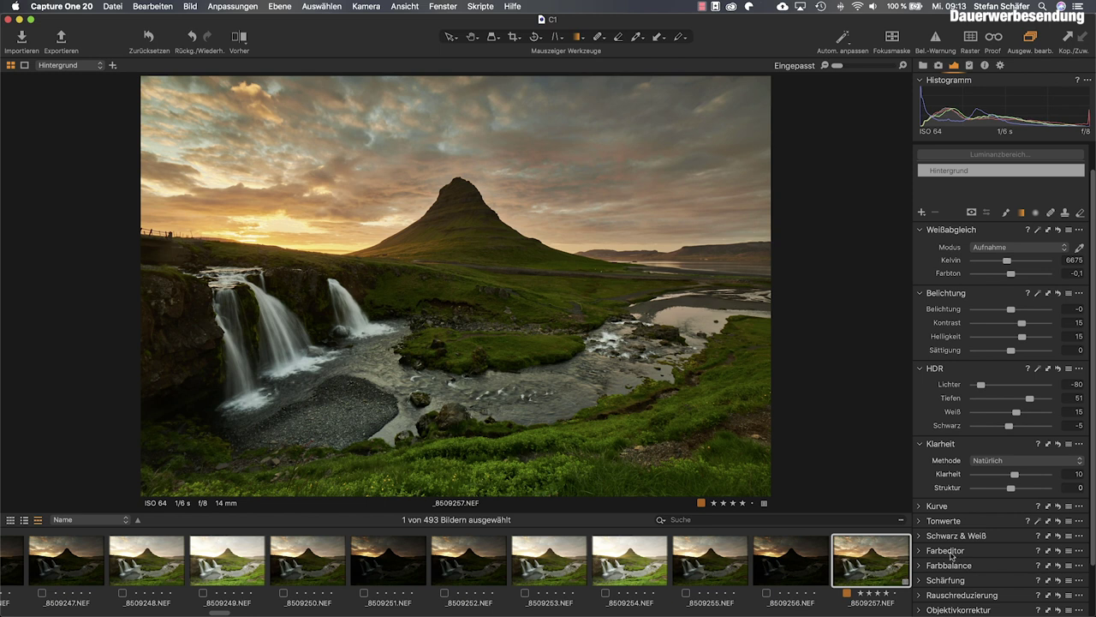
{"action": "left_click", "coordinate": [920, 550]}
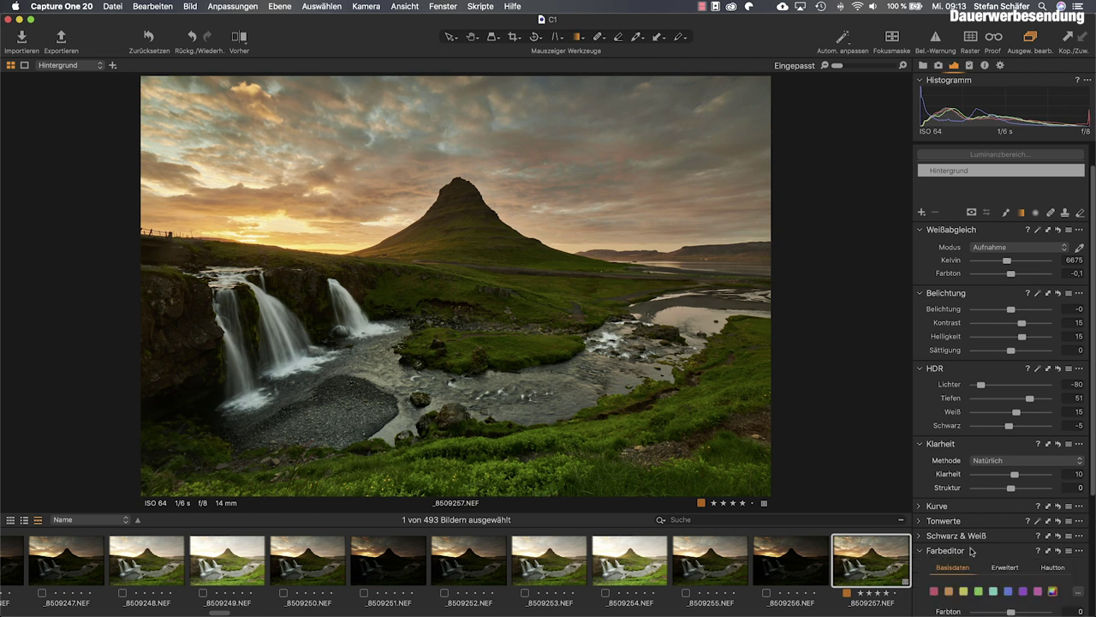
{"action": "scroll", "coordinate": [972, 551], "scroll_direction": "down", "scroll_amount": 5}
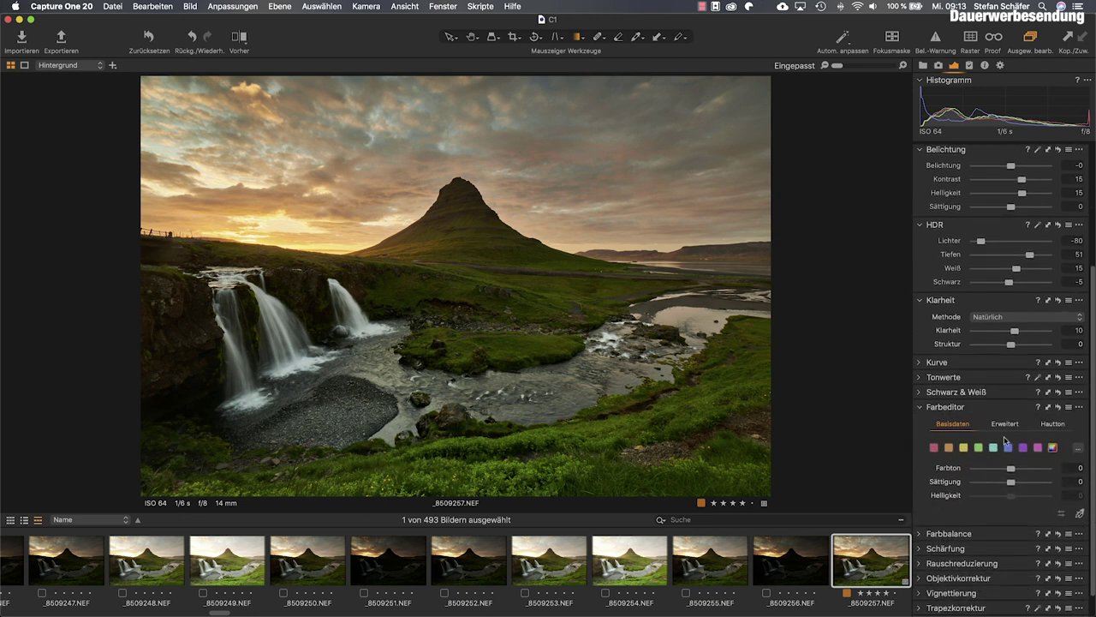
{"action": "left_click", "coordinate": [979, 449]}
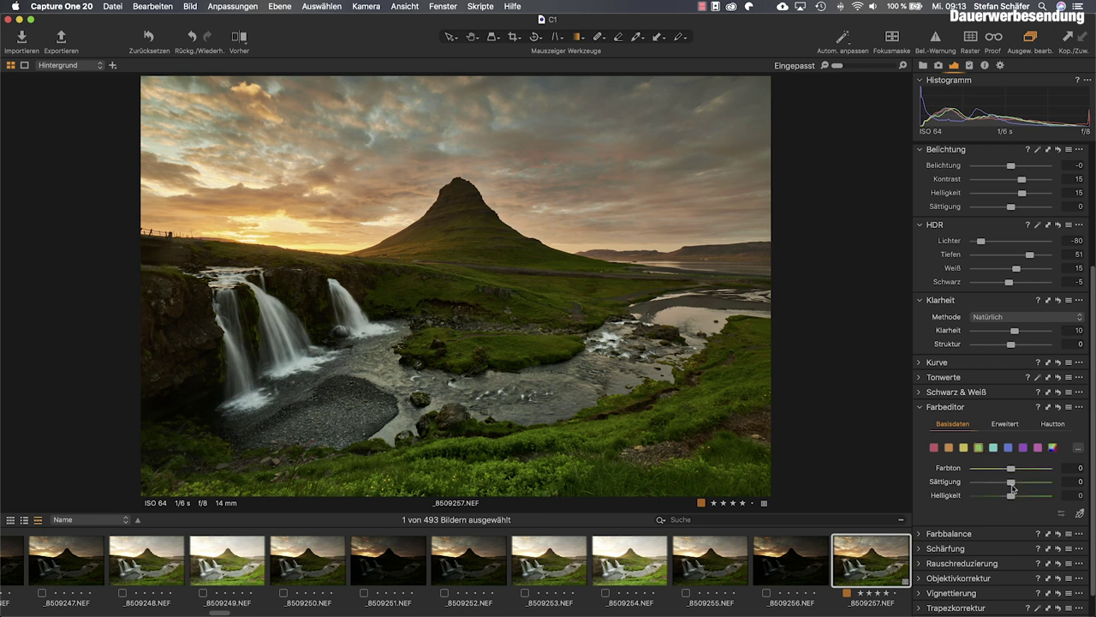
{"action": "left_click_drag", "start_coordinate": [1011, 470], "coordinate": [994, 472]}
{"action": "left_click", "coordinate": [962, 447]}
{"action": "left_click_drag", "start_coordinate": [1009, 471], "coordinate": [1002, 471]}
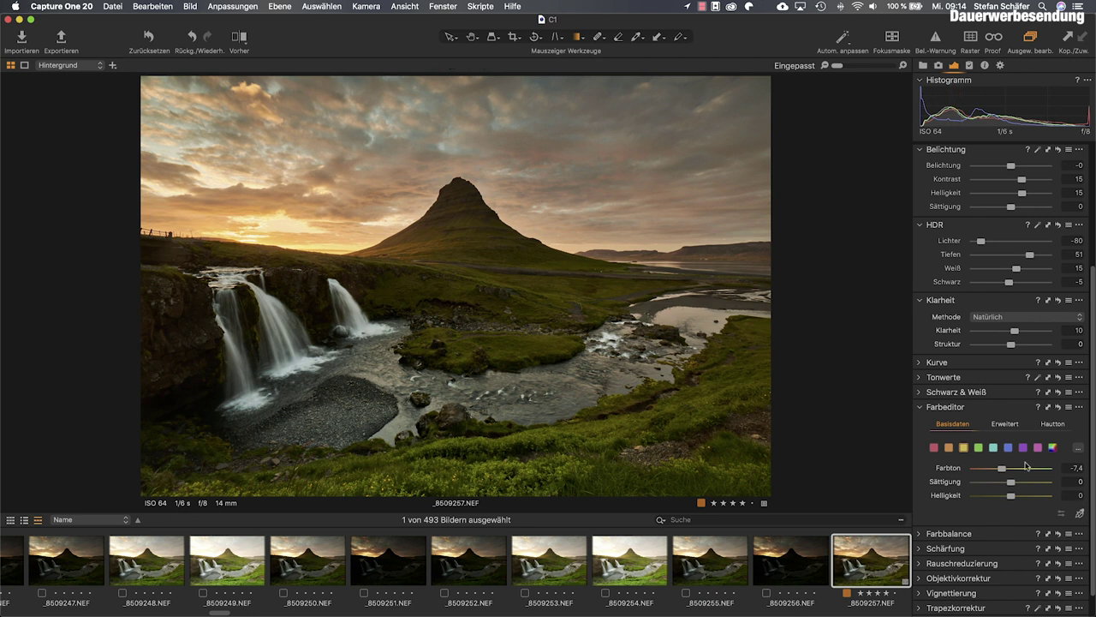
Try the Farbton adjustment for all colours, and view the Farbeditor's Hautton mode before returning to Basisdaten
{"action": "left_click", "coordinate": [1053, 447]}
{"action": "mouse_move", "coordinate": [1013, 470]}
{"action": "left_mouse_down"}
{"action": "mouse_move", "coordinate": [991, 470]}
{"action": "mouse_move", "coordinate": [1041, 472]}
{"action": "mouse_move", "coordinate": [1011, 473]}
{"action": "left_mouse_up"}
{"action": "left_click", "coordinate": [1061, 425]}
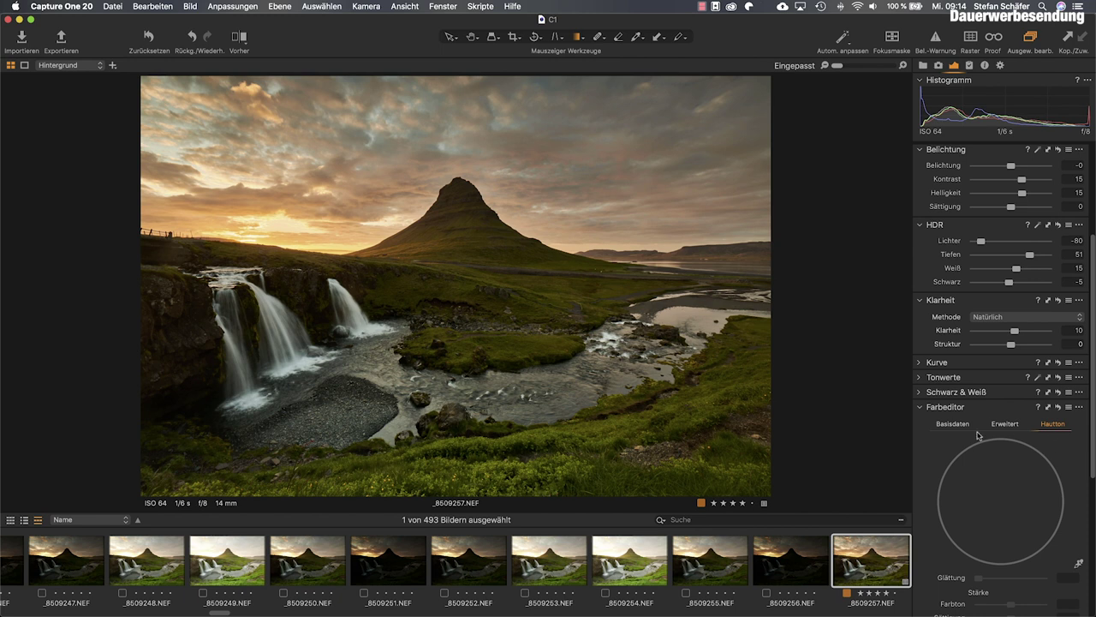
{"action": "scroll", "coordinate": [1010, 431], "scroll_direction": "down", "scroll_amount": 1}
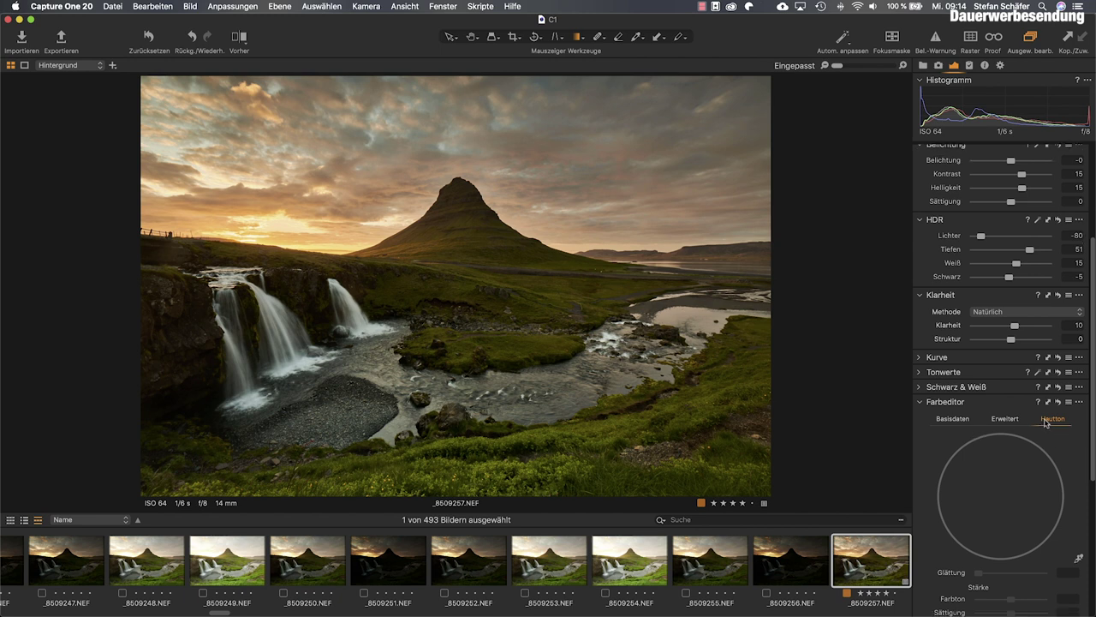
{"action": "left_click", "coordinate": [945, 419]}
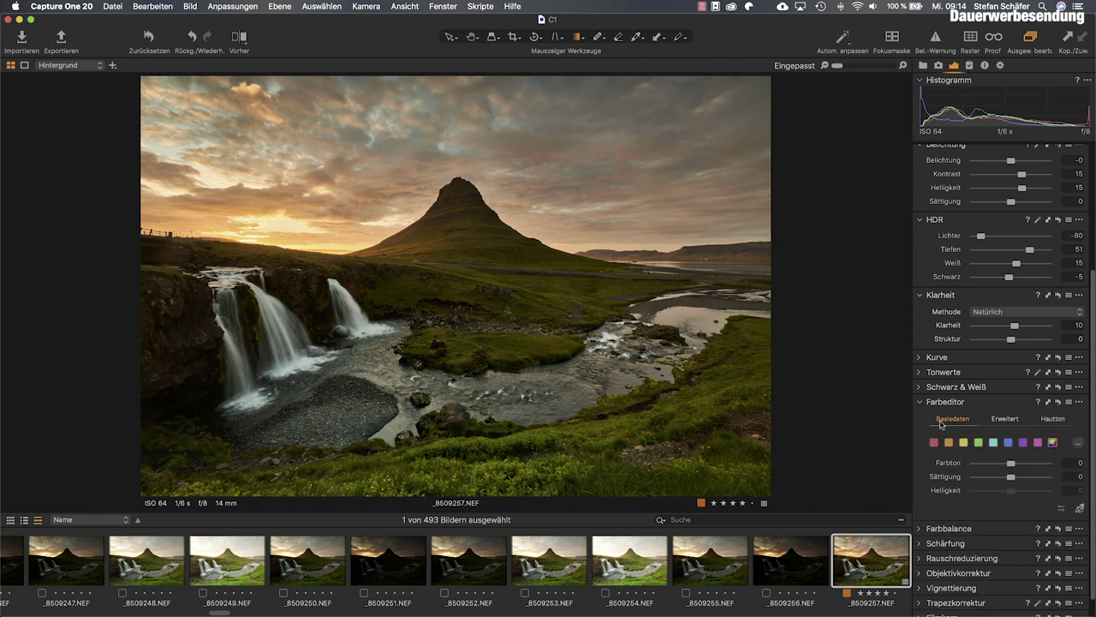
Expand Farbbalance and tint the Tiefen slightly toward orange
{"action": "scroll", "coordinate": [977, 501], "scroll_direction": "down", "scroll_amount": 3}
{"action": "left_click", "coordinate": [957, 512]}
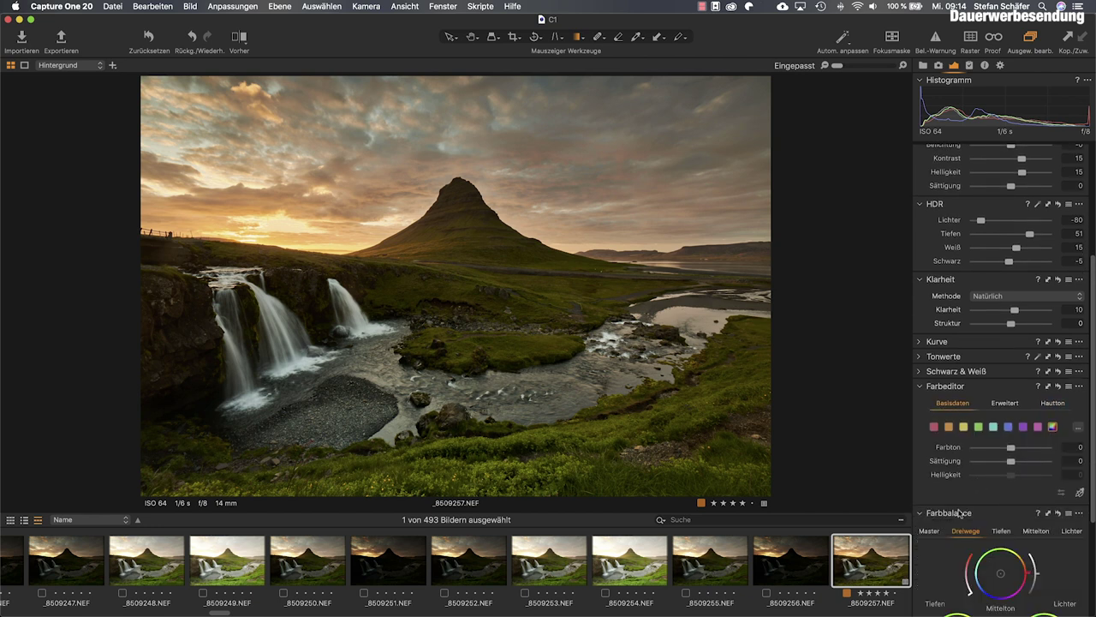
{"action": "scroll", "coordinate": [961, 510], "scroll_direction": "down", "scroll_amount": 5}
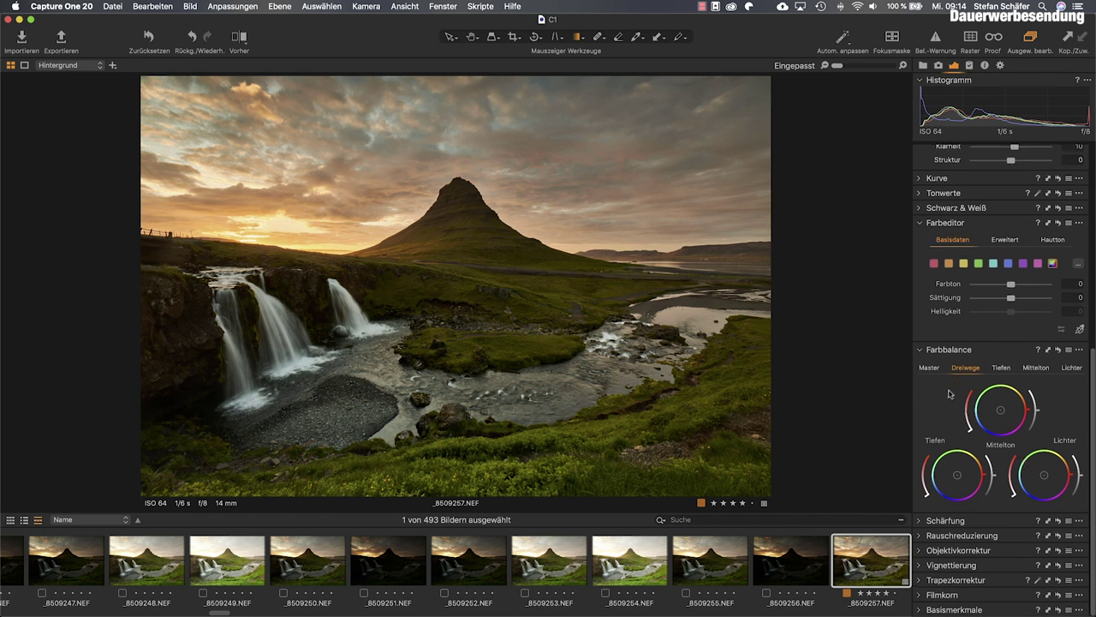
{"action": "left_click", "coordinate": [1000, 368]}
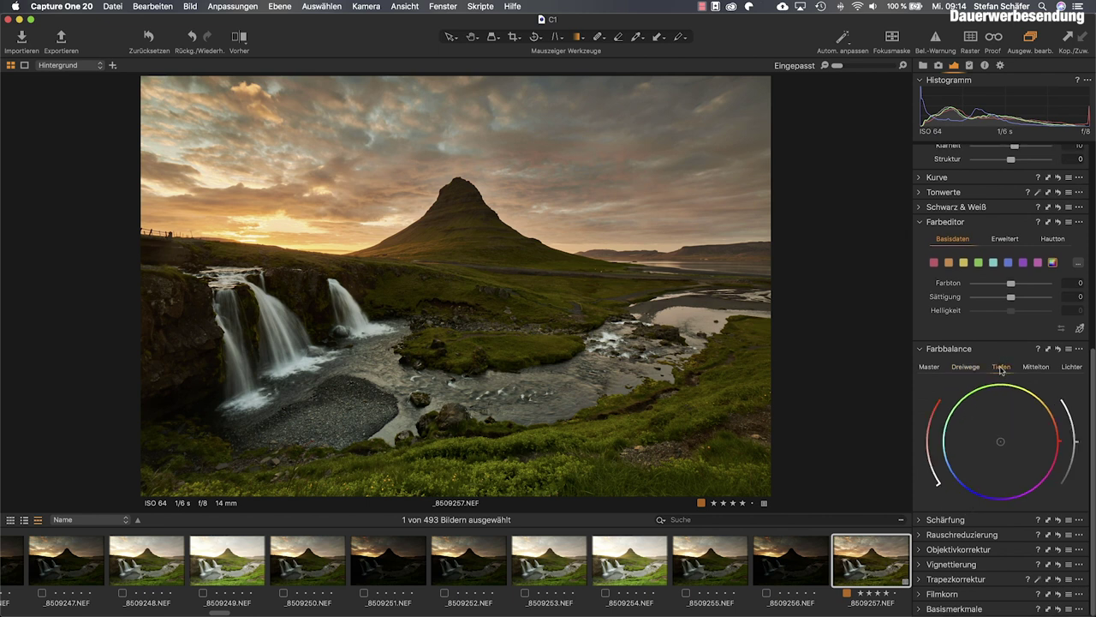
{"action": "mouse_move", "coordinate": [1001, 443]}
{"action": "left_mouse_down"}
{"action": "mouse_move", "coordinate": [978, 461]}
{"action": "mouse_move", "coordinate": [1044, 412]}
{"action": "mouse_move", "coordinate": [1005, 435]}
{"action": "mouse_move", "coordinate": [1037, 402]}
{"action": "mouse_move", "coordinate": [1053, 430]}
{"action": "mouse_move", "coordinate": [1022, 429]}
{"action": "mouse_move", "coordinate": [1010, 443]}
{"action": "left_mouse_up"}
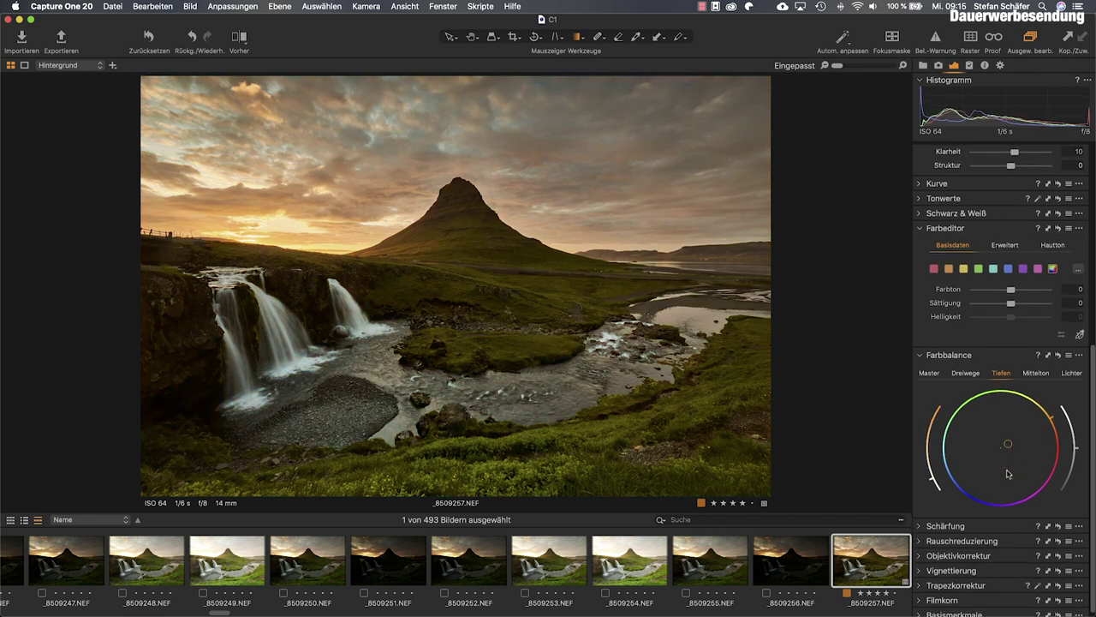
Tint the Mittelton slightly toward red and the Lichter slightly toward yellow-orange in Farbbalance
{"action": "left_click", "coordinate": [1035, 374]}
{"action": "left_click_drag", "start_coordinate": [1006, 449], "coordinate": [1008, 446]}
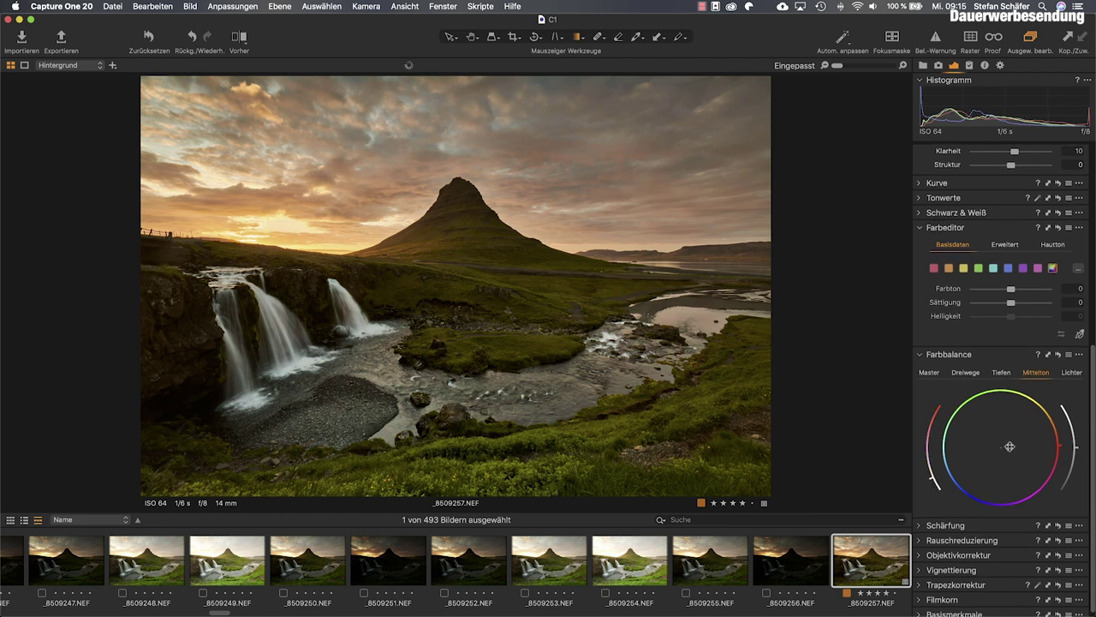
{"action": "left_click", "coordinate": [1071, 373]}
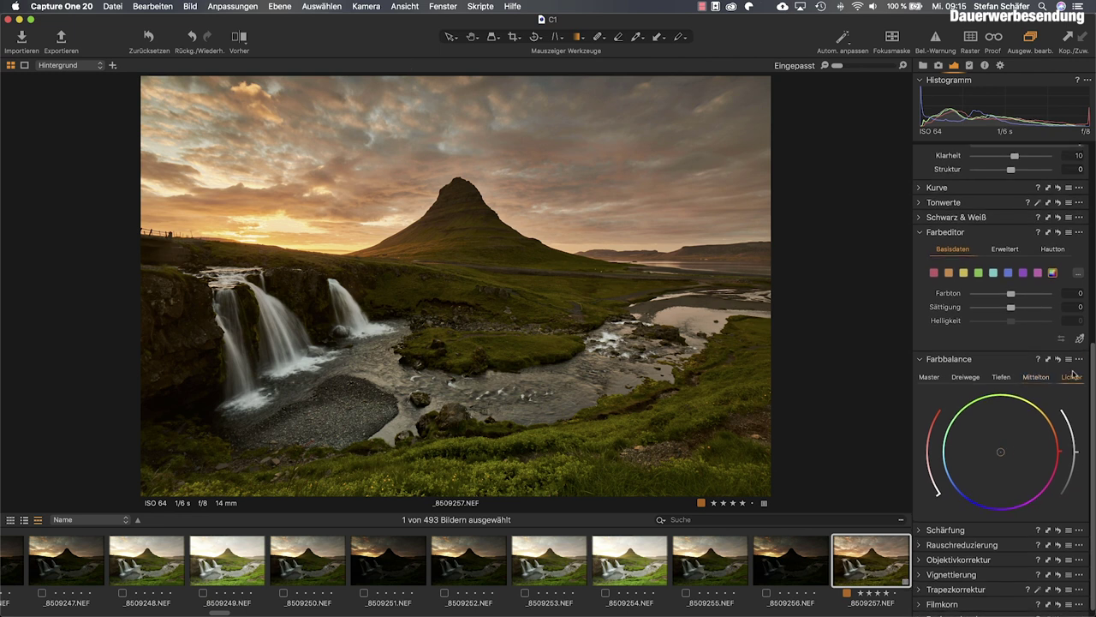
{"action": "left_click_drag", "start_coordinate": [1003, 453], "coordinate": [1006, 445]}
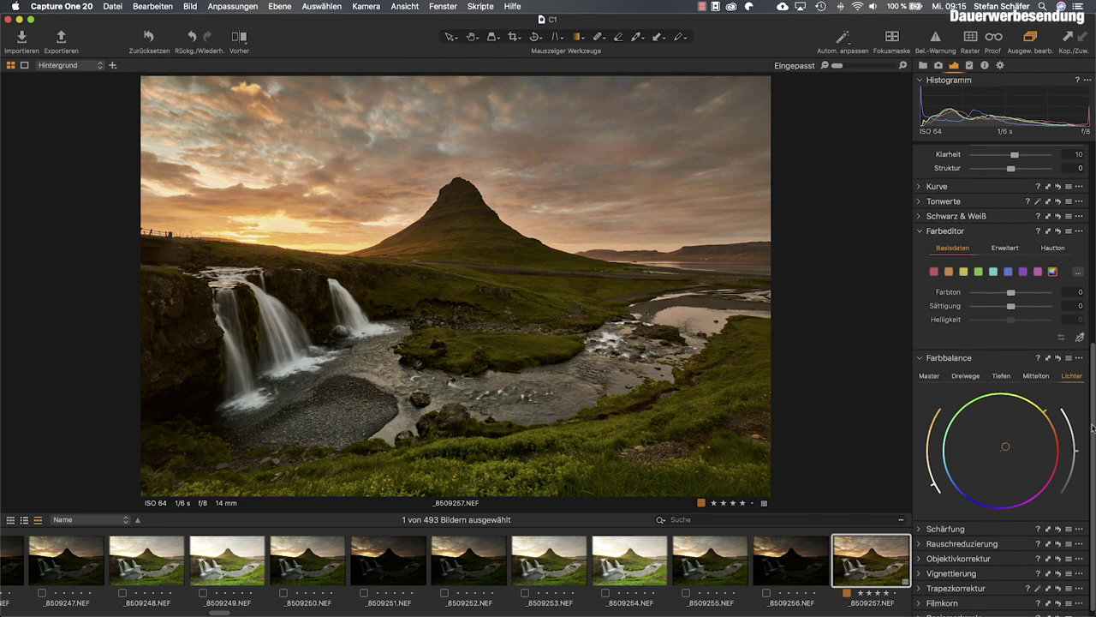
Set HDR Tiefen to 30 while comparing the image in the Vorher/Nachher split view, and close the comparison
{"action": "left_click", "coordinate": [240, 36]}
{"action": "mouse_move", "coordinate": [455, 286]}
{"action": "left_mouse_down"}
{"action": "mouse_move", "coordinate": [701, 286]}
{"action": "mouse_move", "coordinate": [202, 363]}
{"action": "mouse_move", "coordinate": [505, 265]}
{"action": "mouse_move", "coordinate": [254, 256]}
{"action": "mouse_move", "coordinate": [521, 289]}
{"action": "mouse_move", "coordinate": [476, 286]}
{"action": "left_mouse_up"}
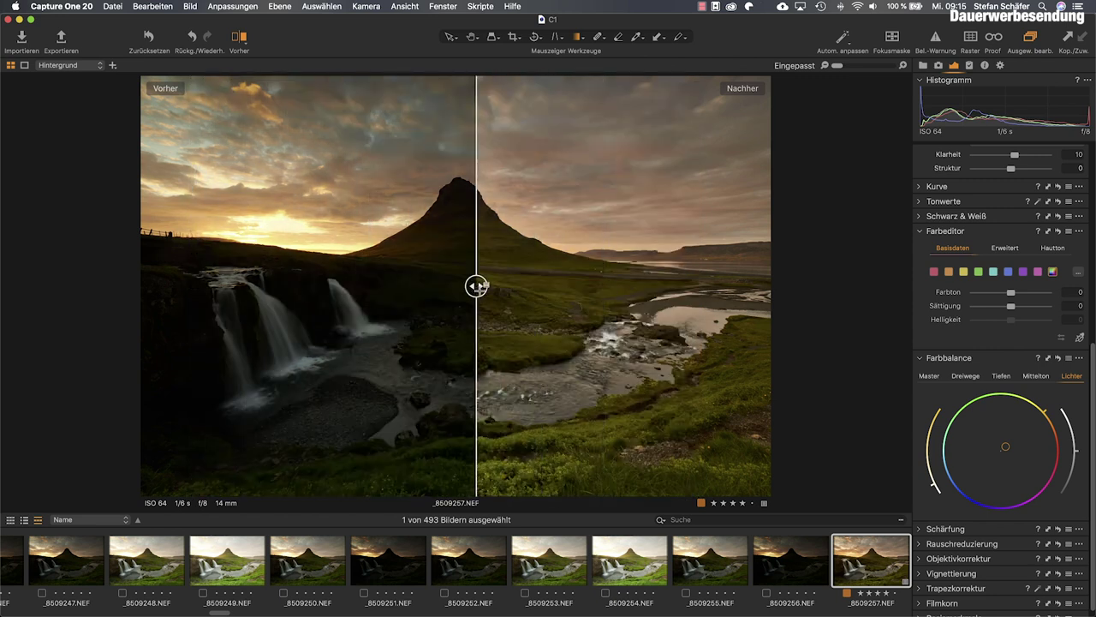
{"action": "scroll", "coordinate": [933, 168], "scroll_direction": "up", "scroll_amount": 5}
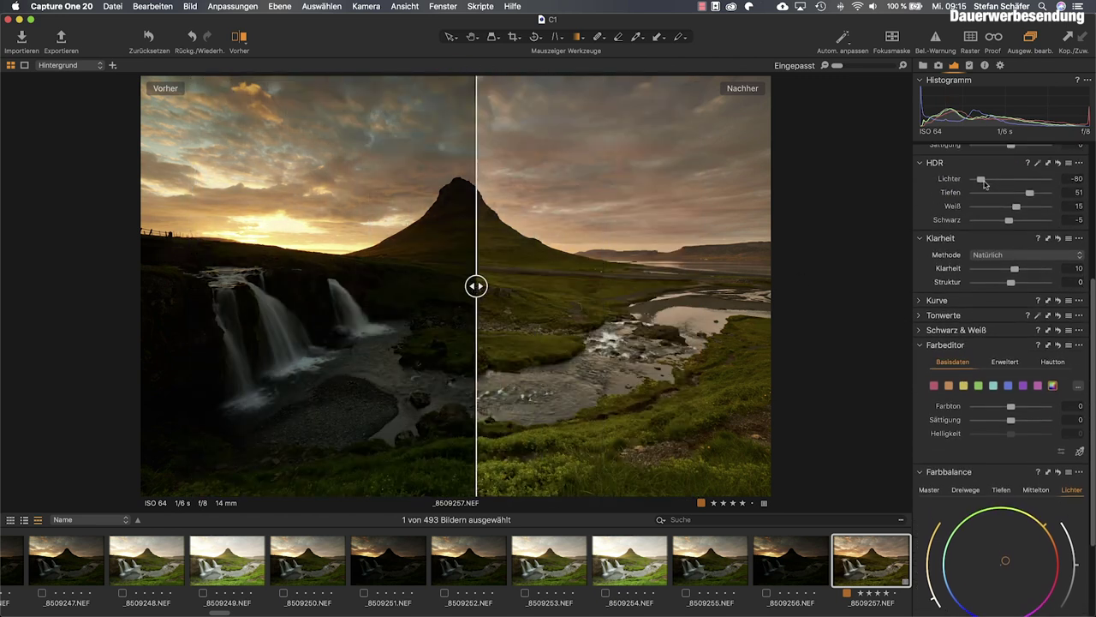
{"action": "left_click_drag", "start_coordinate": [1027, 211], "coordinate": [1022, 213]}
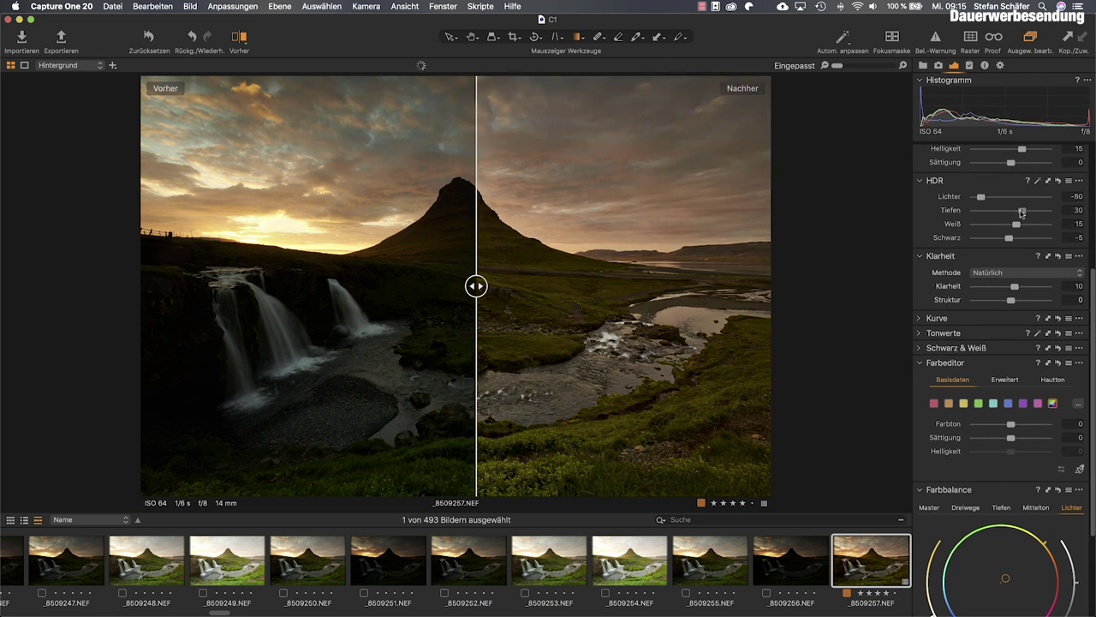
{"action": "left_click_drag", "start_coordinate": [478, 289], "coordinate": [463, 310]}
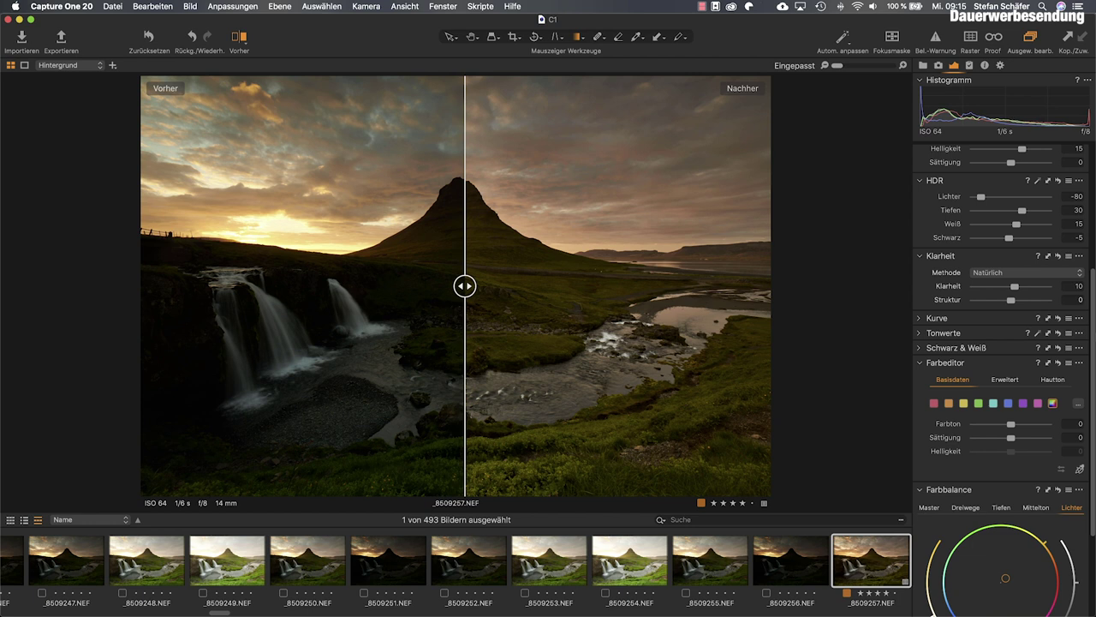
{"action": "left_click", "coordinate": [241, 42]}
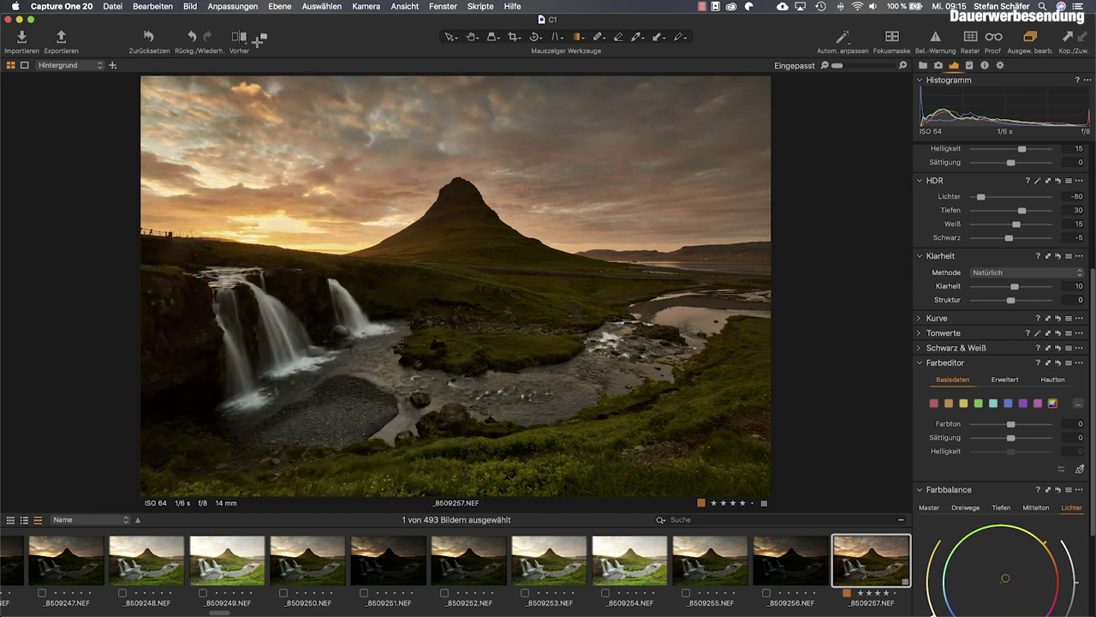
Expand Schärfung and set Radius to 0,6 and Stärke to 404, checking the river detail at 100% before returning to the fitted view
{"action": "scroll", "coordinate": [1023, 370], "scroll_direction": "down", "scroll_amount": 4}
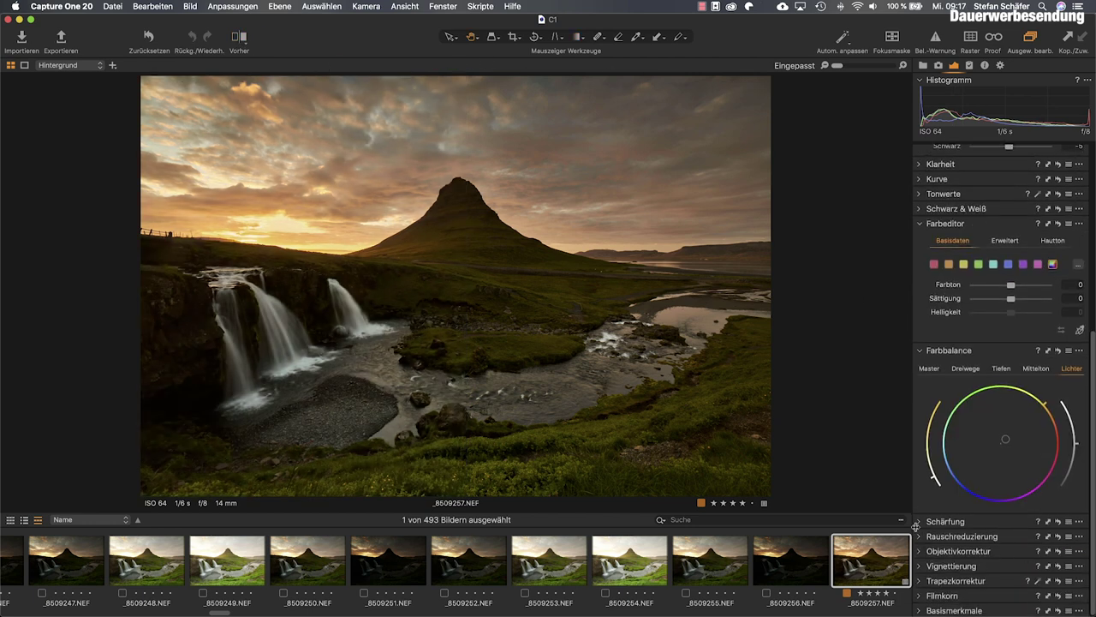
{"action": "scroll", "coordinate": [922, 526], "scroll_direction": "up", "scroll_amount": 1}
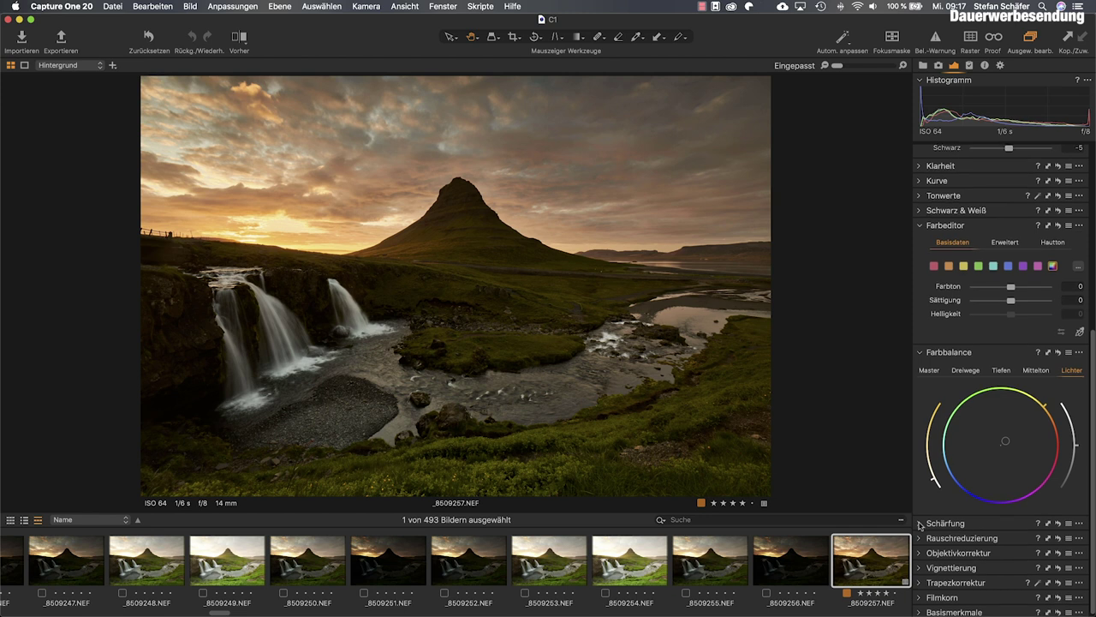
{"action": "left_click", "coordinate": [921, 523]}
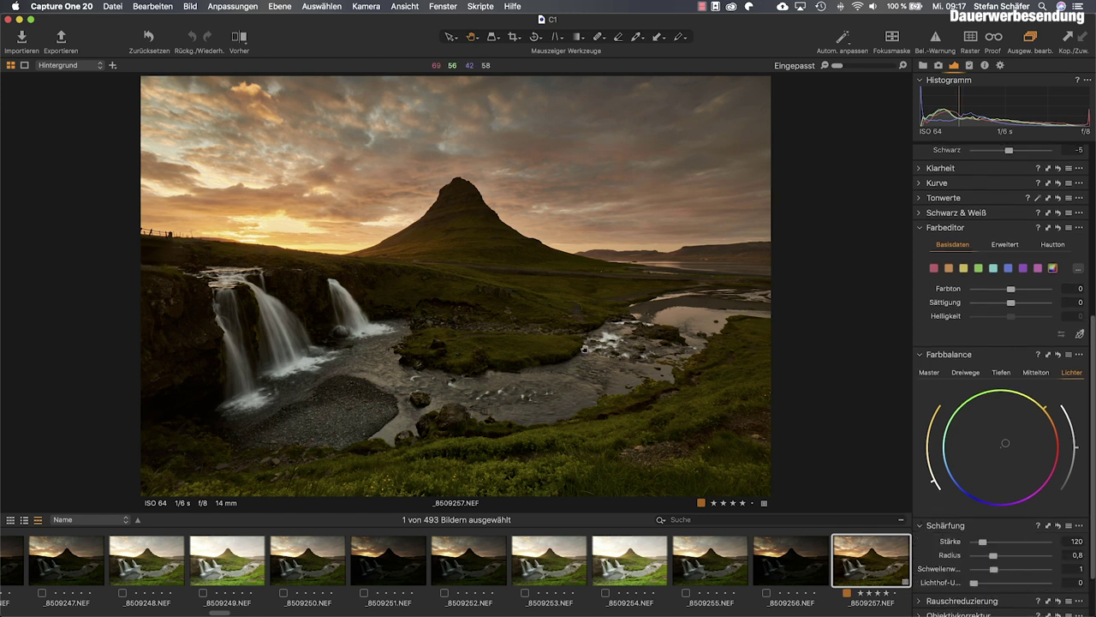
{"action": "left_click", "coordinate": [478, 315]}
{"action": "left_click_drag", "start_coordinate": [440, 386], "coordinate": [603, 342]}
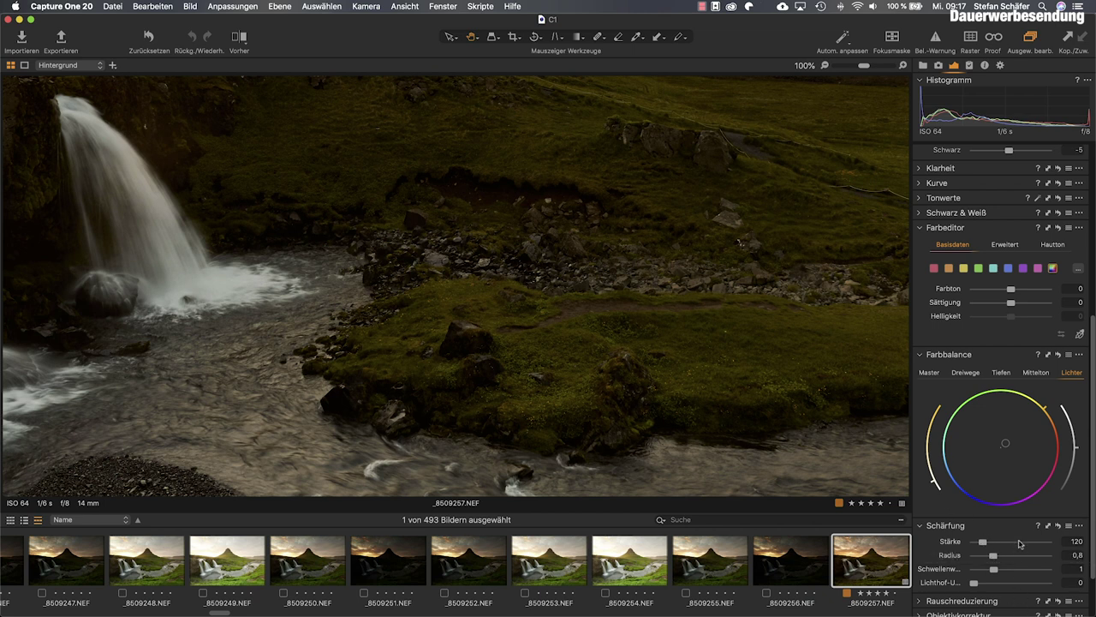
{"action": "left_click_drag", "start_coordinate": [994, 558], "coordinate": [987, 558]}
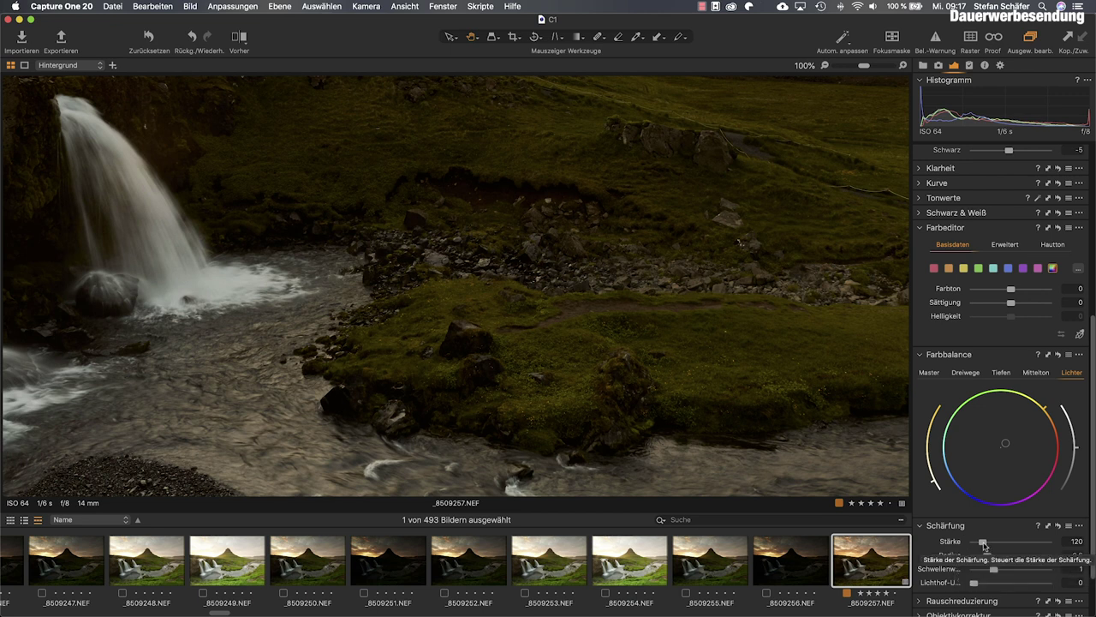
{"action": "left_click_drag", "start_coordinate": [983, 543], "coordinate": [1004, 545]}
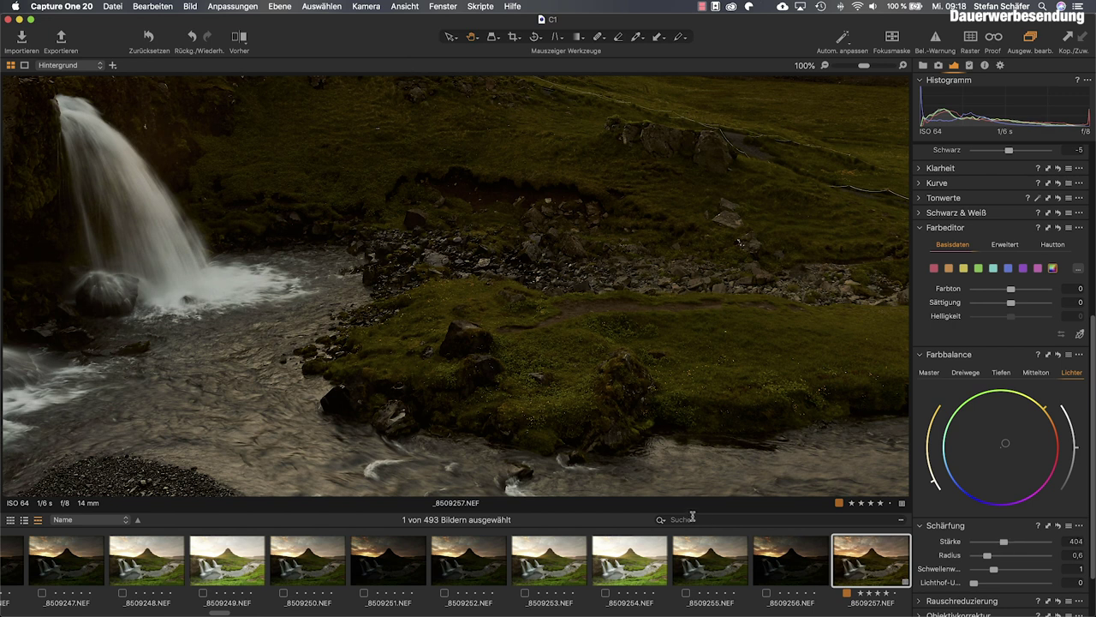
{"action": "left_click", "coordinate": [629, 421]}
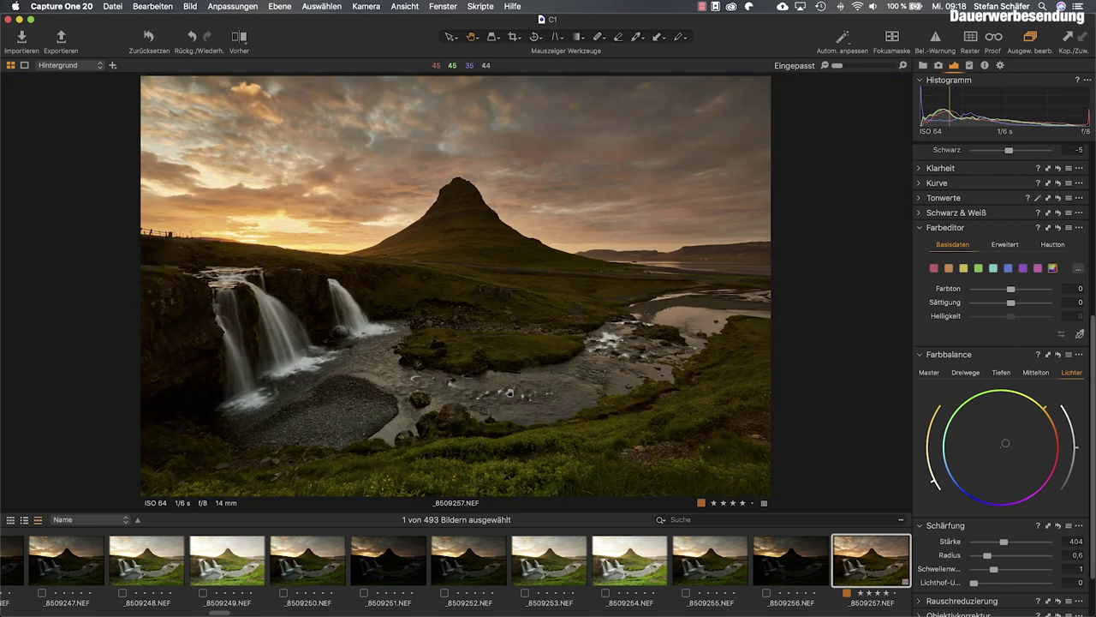
{"action": "left_click", "coordinate": [511, 392]}
{"action": "left_click", "coordinate": [387, 337]}
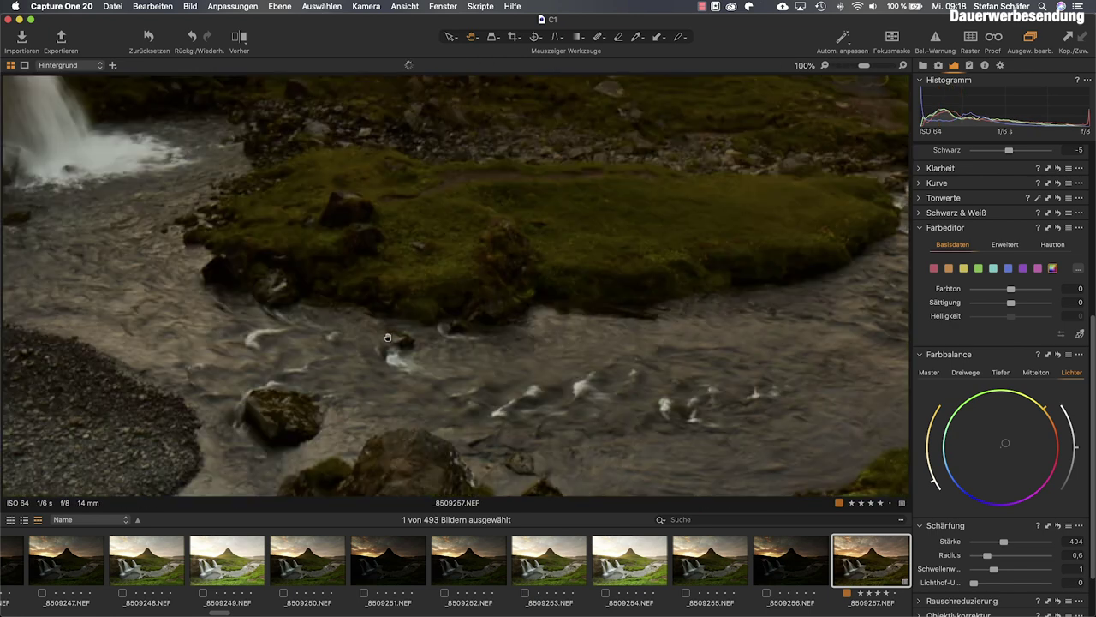
{"action": "left_click", "coordinate": [454, 312]}
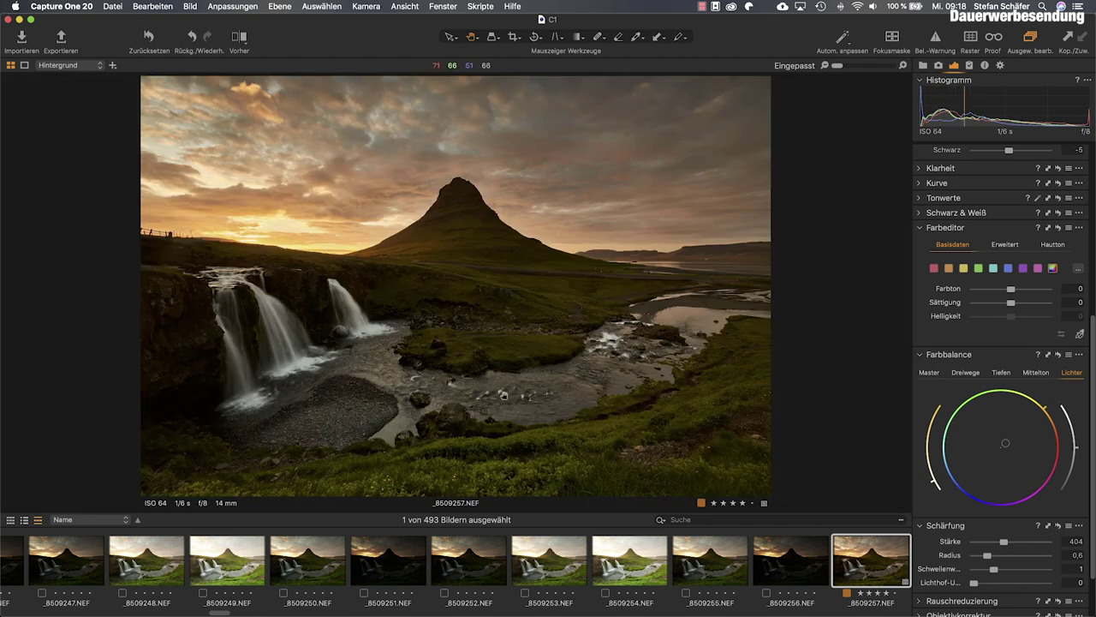
Expand Vignettierung and darken the image edges with a Stärke of -0,25
{"action": "scroll", "coordinate": [1011, 557], "scroll_direction": "down", "scroll_amount": 3}
{"action": "left_click_drag", "start_coordinate": [1013, 582], "coordinate": [1006, 583]}
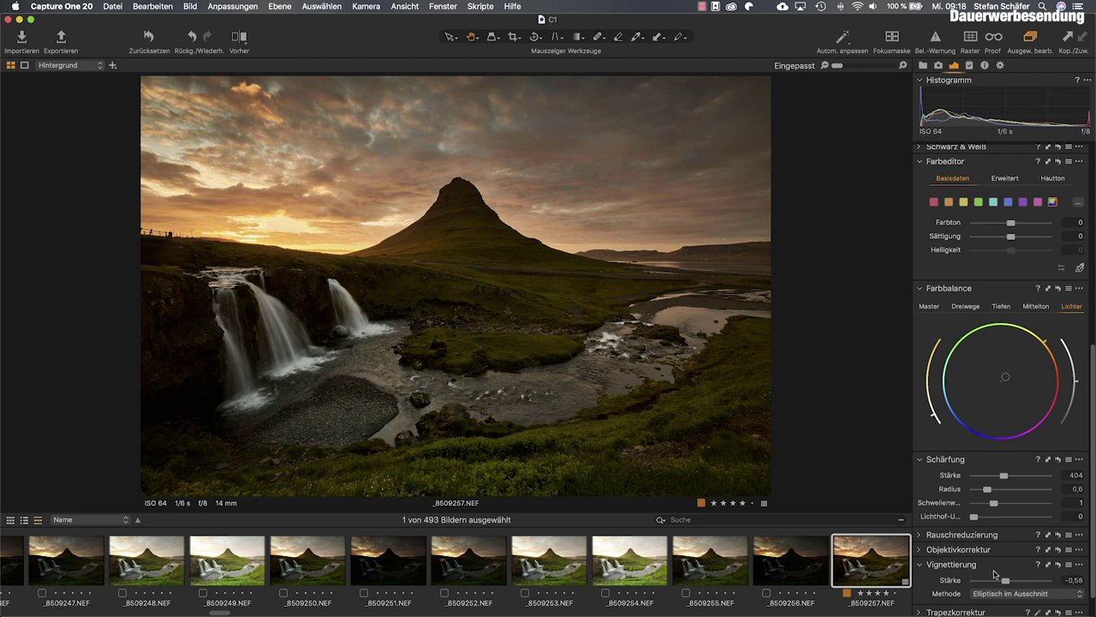
{"action": "left_click_drag", "start_coordinate": [1008, 582], "coordinate": [1009, 582]}
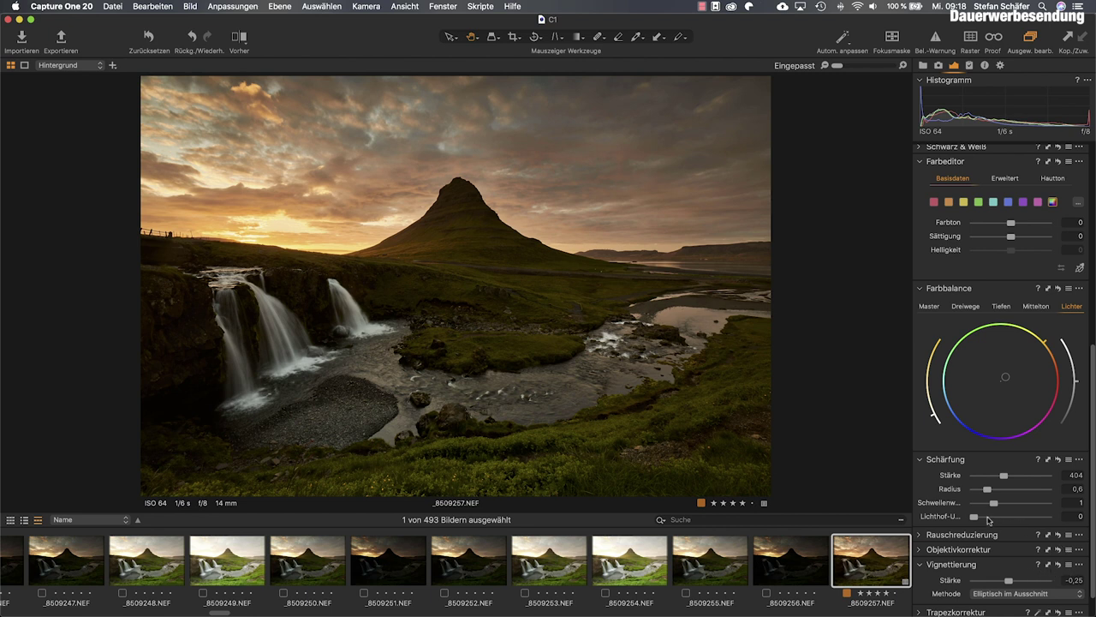
{"action": "scroll", "coordinate": [987, 520], "scroll_direction": "down", "scroll_amount": 1}
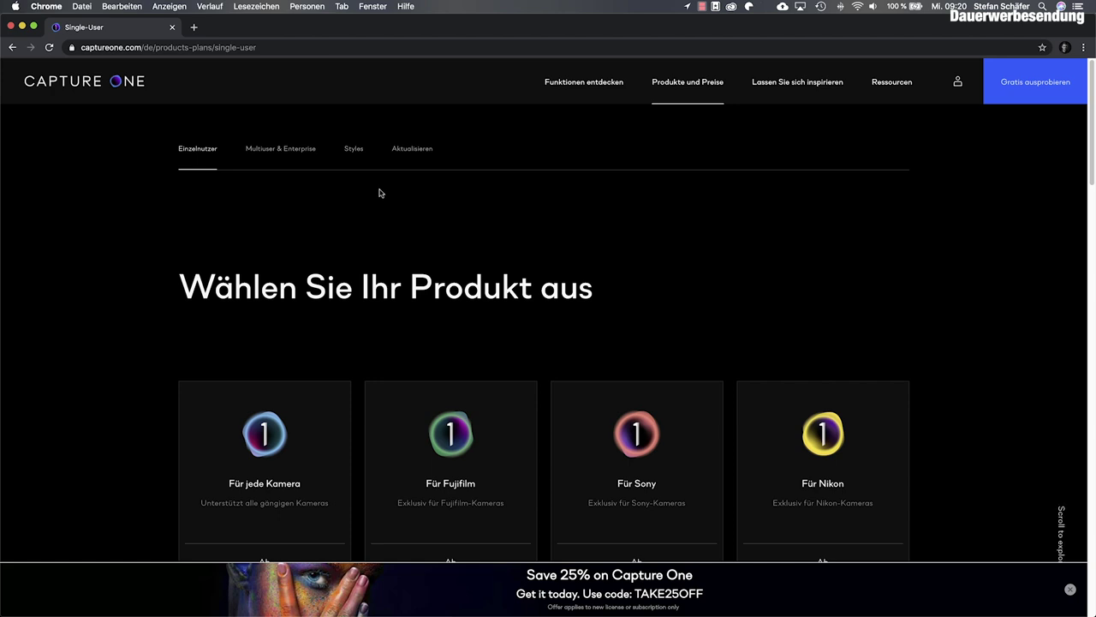
Switch to the Capture One product page in Chrome, open the "Für jede Kamera" purchase options, and compare the license and subscription prices
{"action": "scroll", "coordinate": [298, 274], "scroll_direction": "down", "scroll_amount": 4}
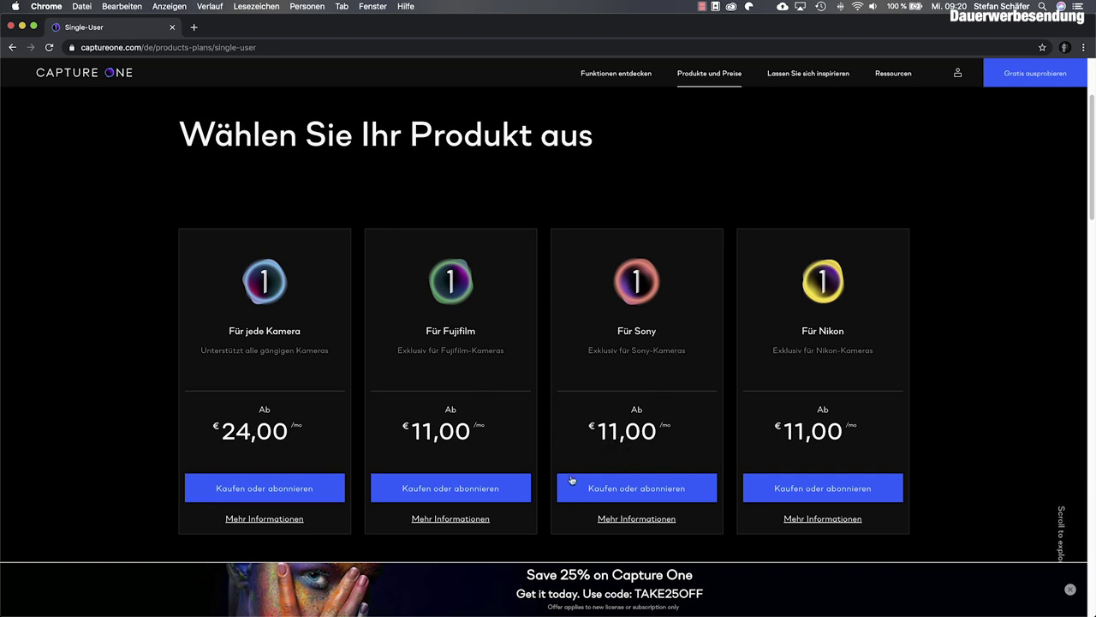
{"action": "left_click", "coordinate": [257, 489]}
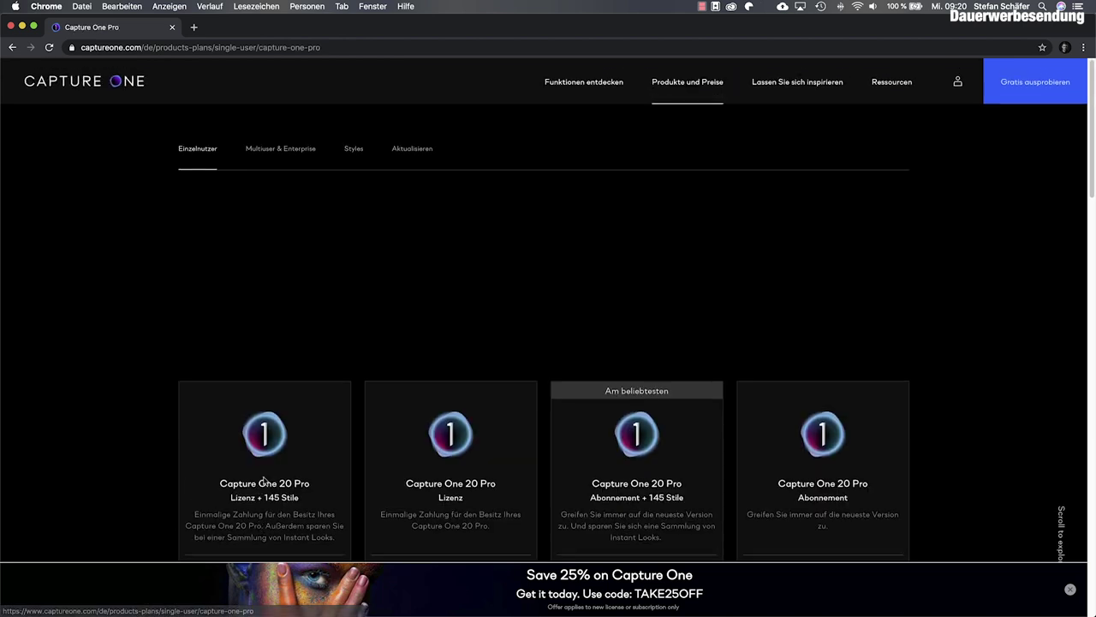
{"action": "scroll", "coordinate": [281, 446], "scroll_direction": "down", "scroll_amount": 3}
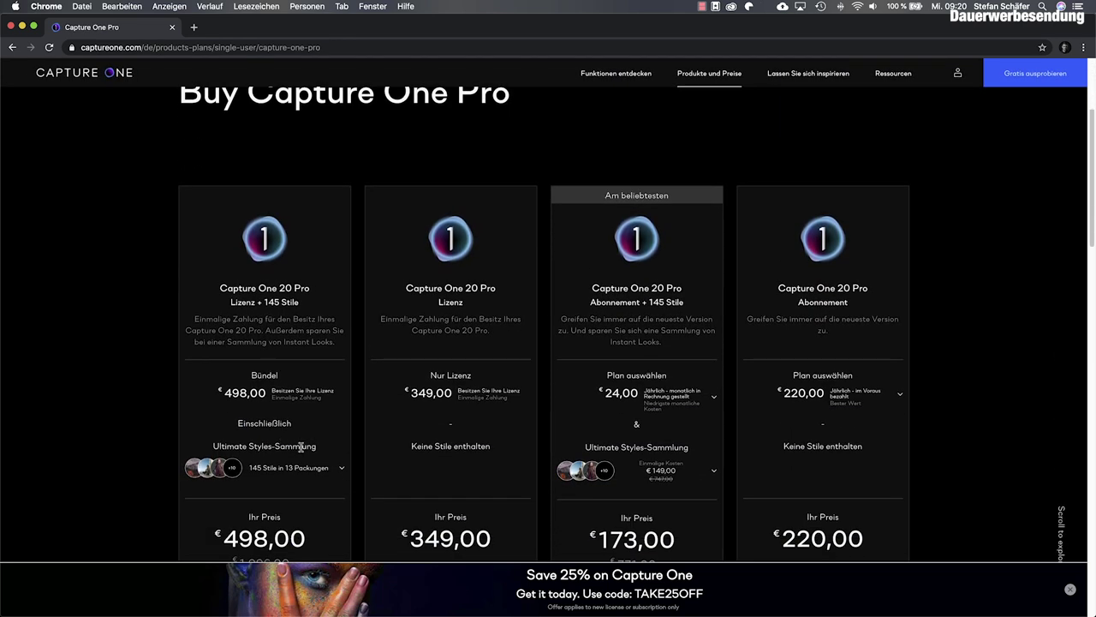
{"action": "scroll", "coordinate": [304, 442], "scroll_direction": "down", "scroll_amount": 1}
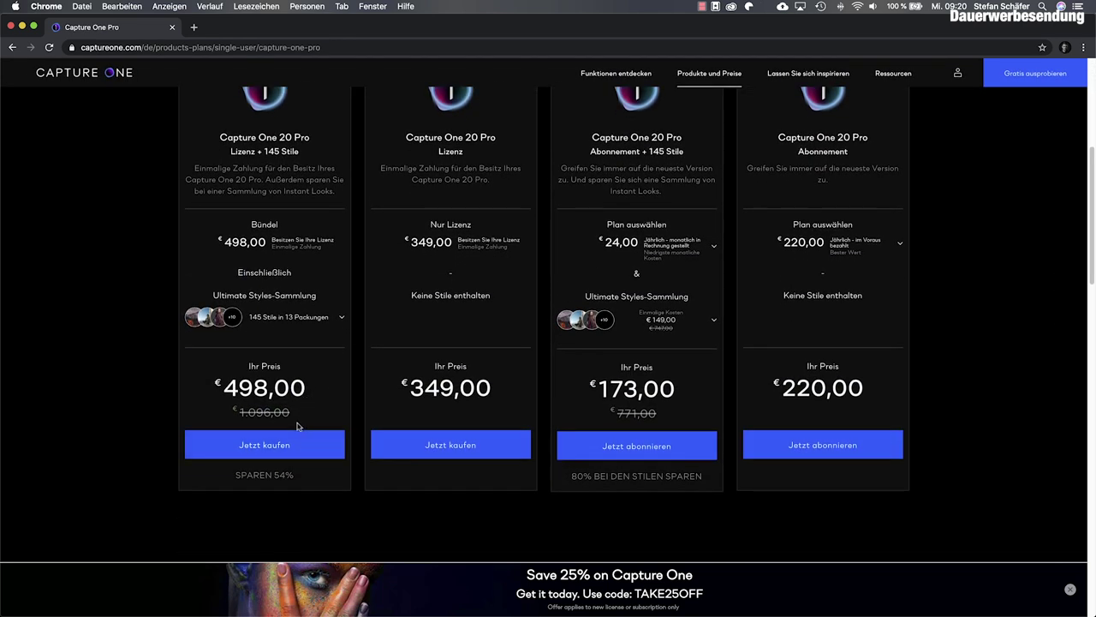
{"action": "scroll", "coordinate": [289, 411], "scroll_direction": "up", "scroll_amount": 1}
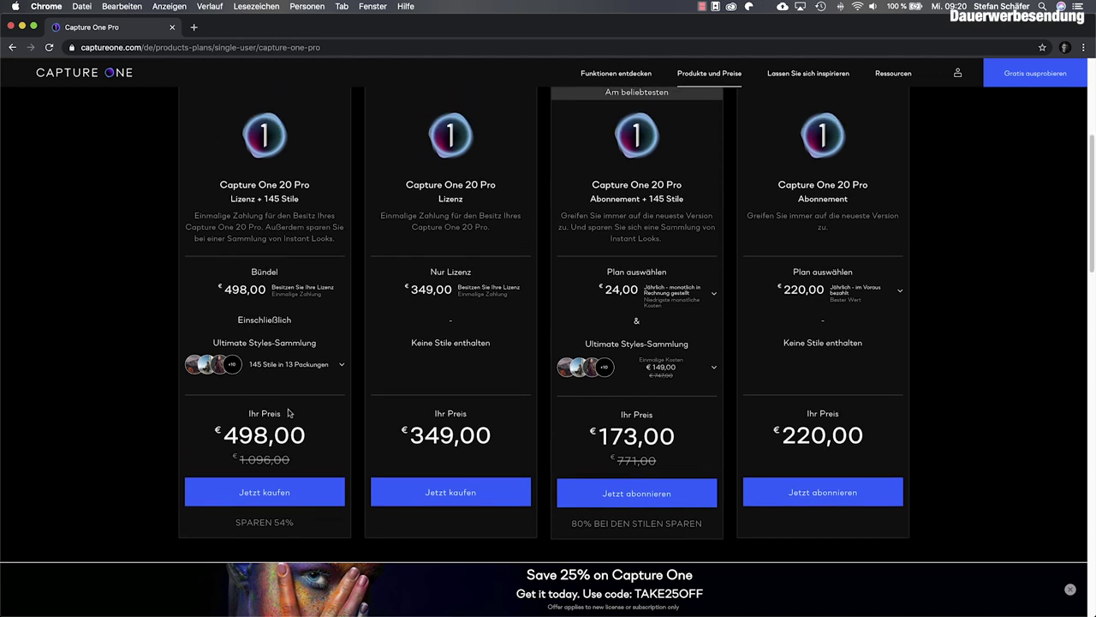
{"action": "scroll", "coordinate": [282, 248], "scroll_direction": "down", "scroll_amount": 1}
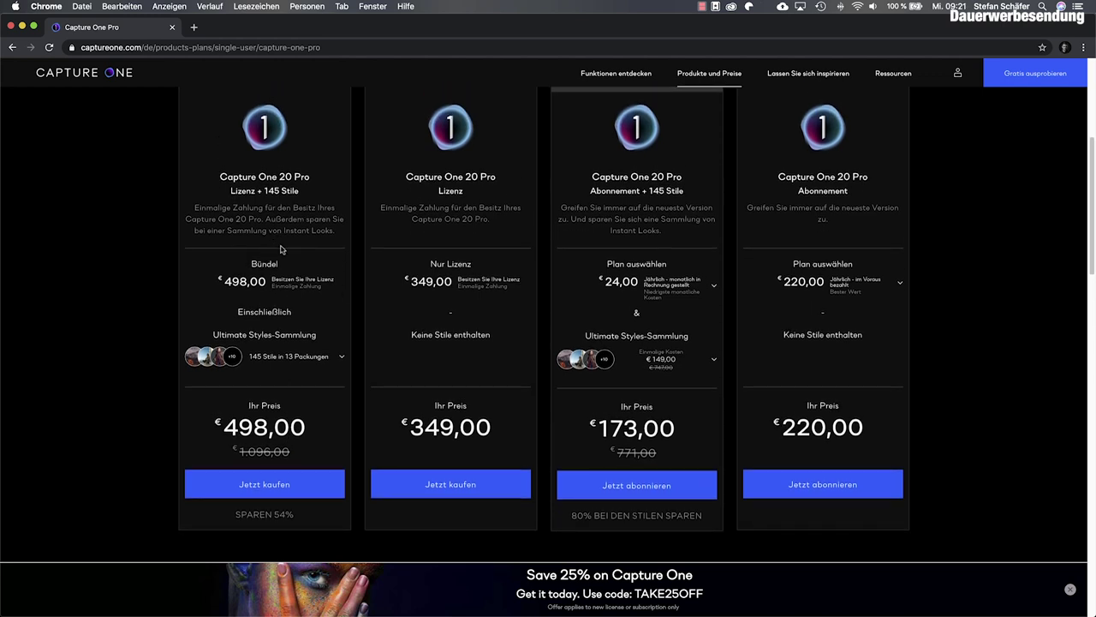
{"action": "scroll", "coordinate": [477, 193], "scroll_direction": "up", "scroll_amount": 1}
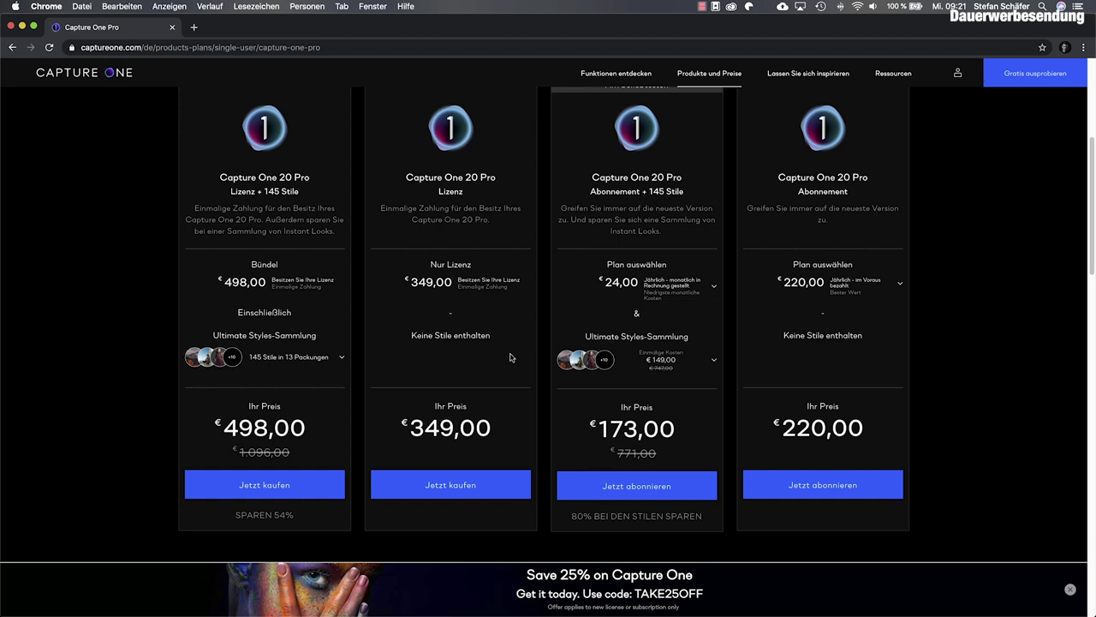
Return to the product selection, open the "Für Nikon" purchase options, and view their license and subscription prices
{"action": "key", "text": "super+Left"}
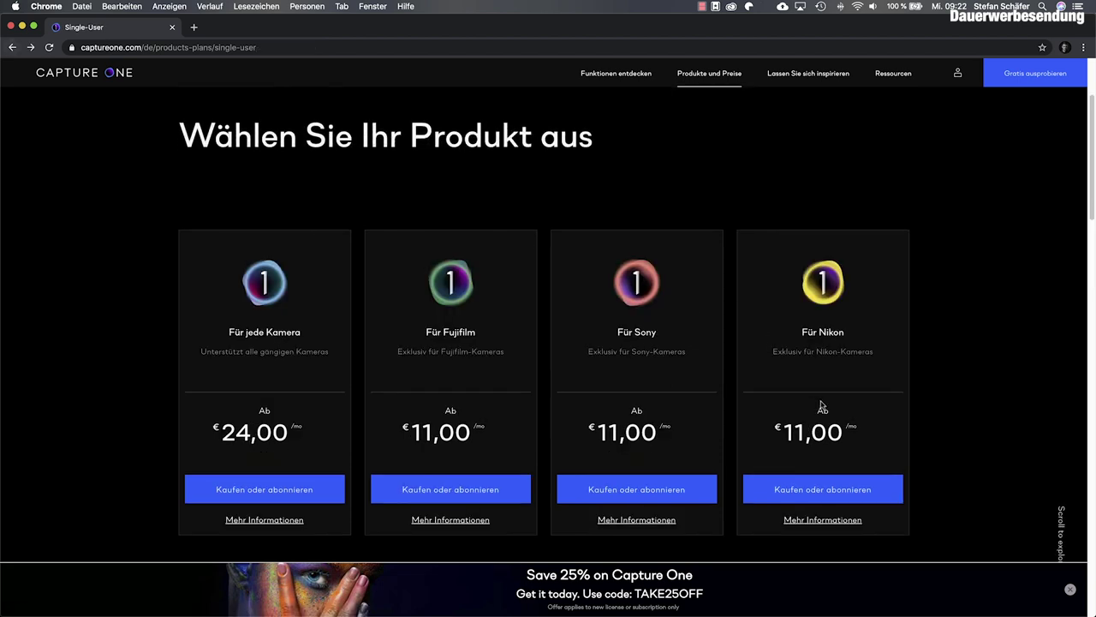
{"action": "left_click", "coordinate": [842, 491]}
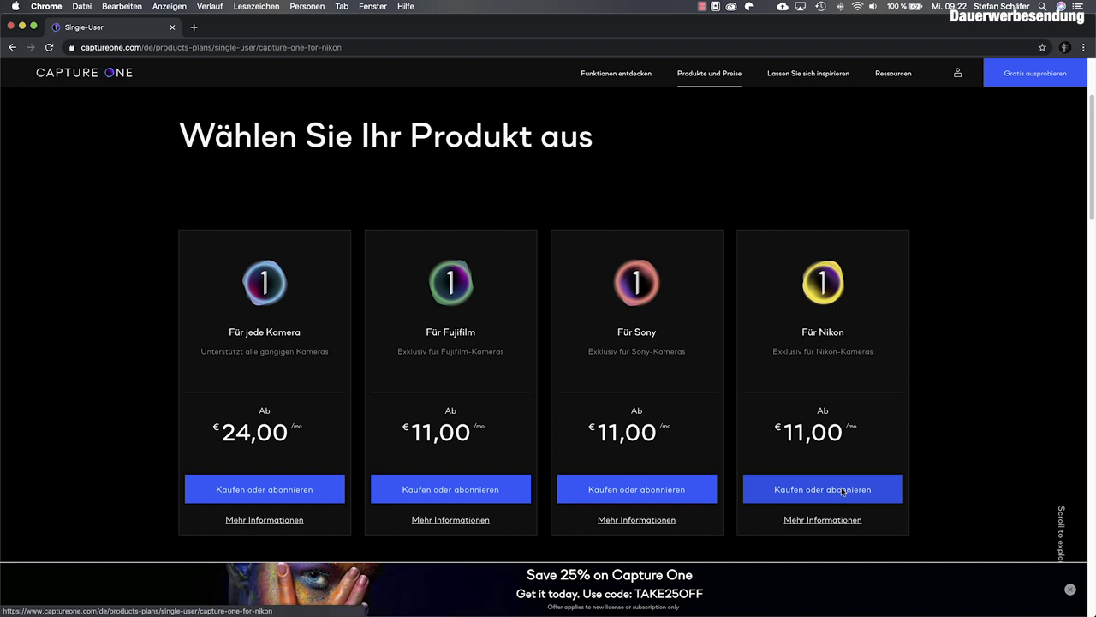
{"action": "scroll", "coordinate": [444, 399], "scroll_direction": "down", "scroll_amount": 8}
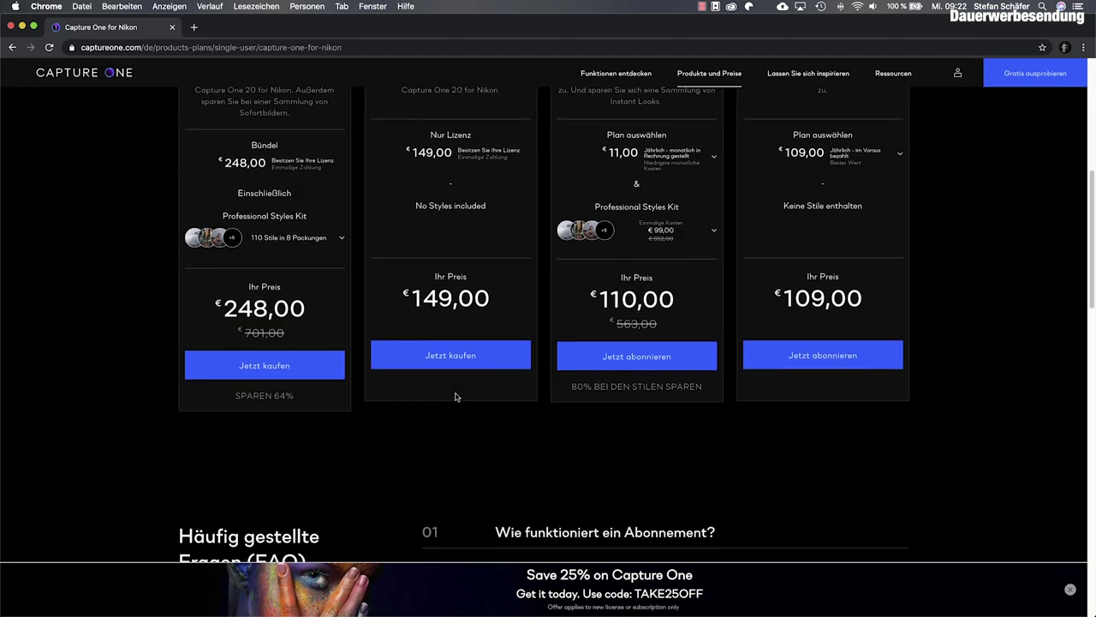